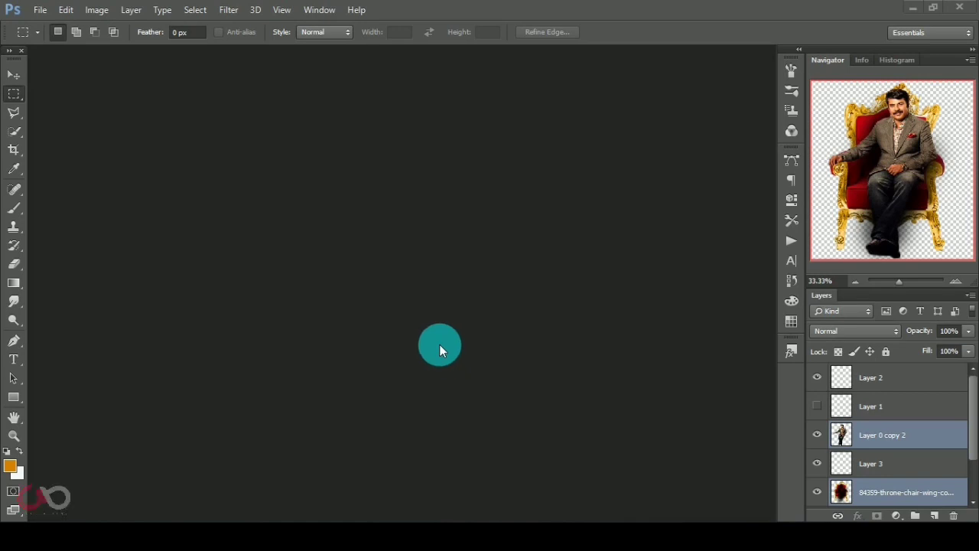
# Open SVP_5159.JPG from the alfiya folder and move its document window aside.
pyautogui.click(39, 9)
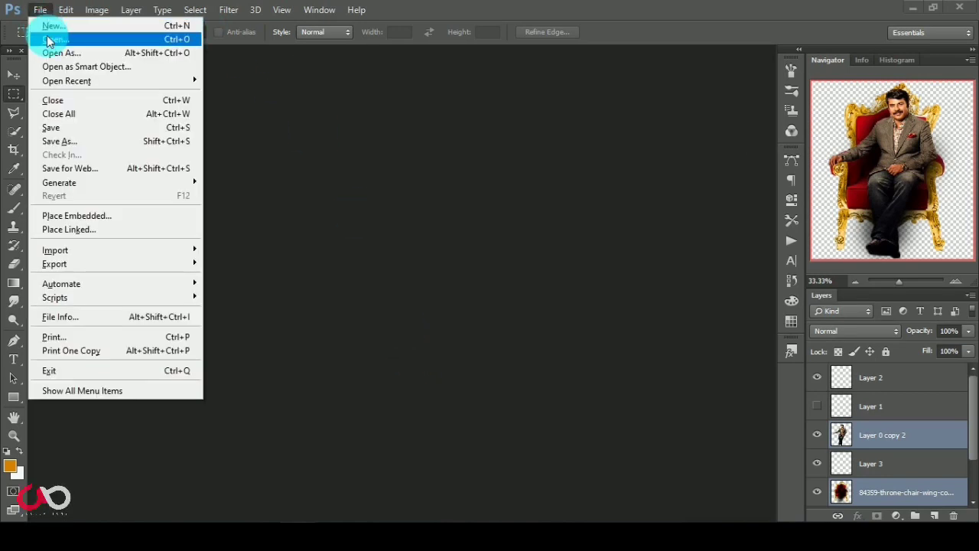
pyautogui.click(47, 40)
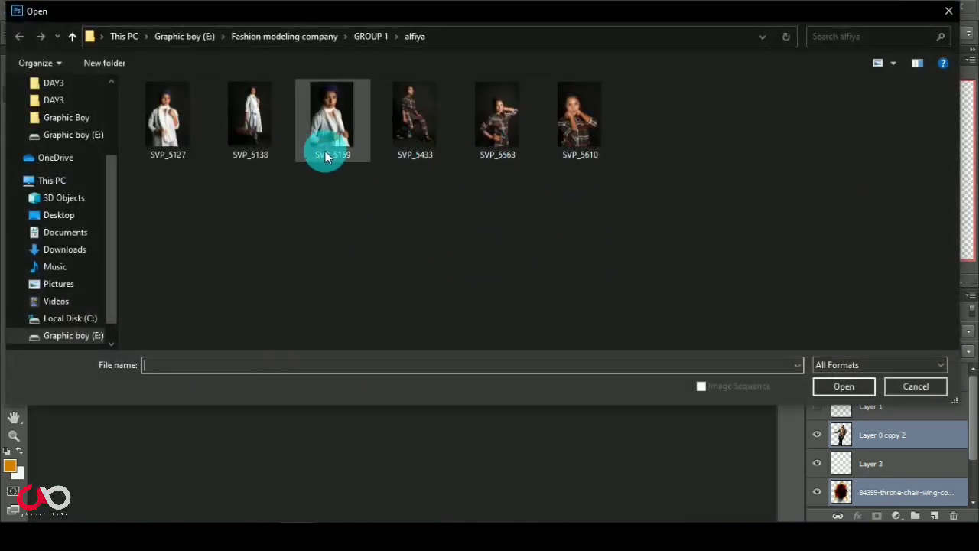
pyautogui.doubleClick(326, 153)
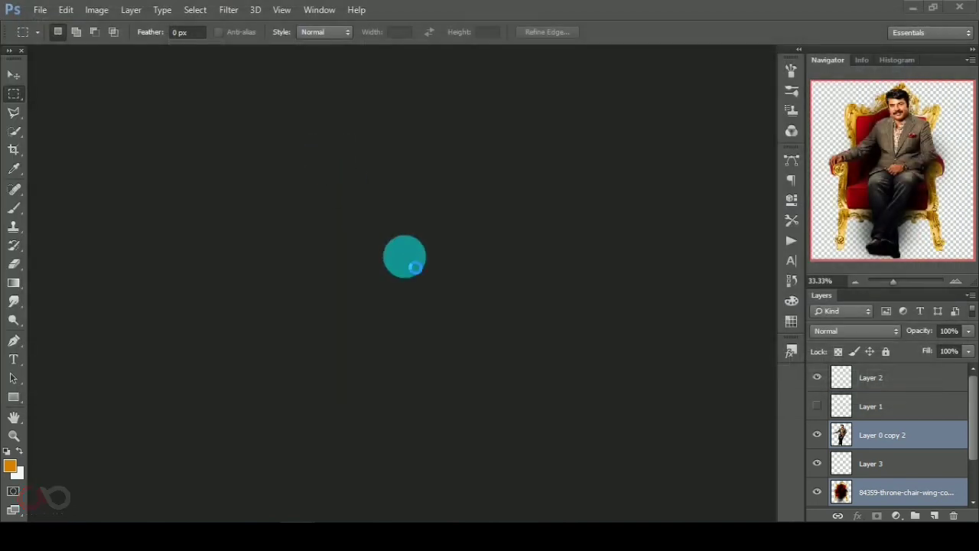
pyautogui.moveTo(140, 53)
pyautogui.mouseDown()
pyautogui.moveTo(348, 57)
pyautogui.moveTo(360, 49)
pyautogui.mouseUp()
# Unlock the background as Layer 0, duplicate it as Layer 0 copy, and zoom into the face.
pyautogui.click(952, 377)
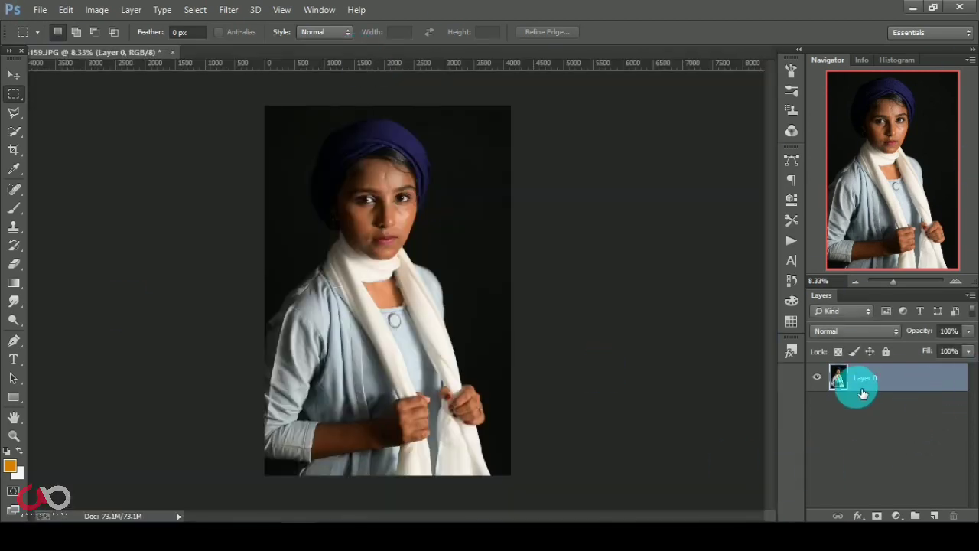
pyautogui.hotkey('ctrl', 'j')
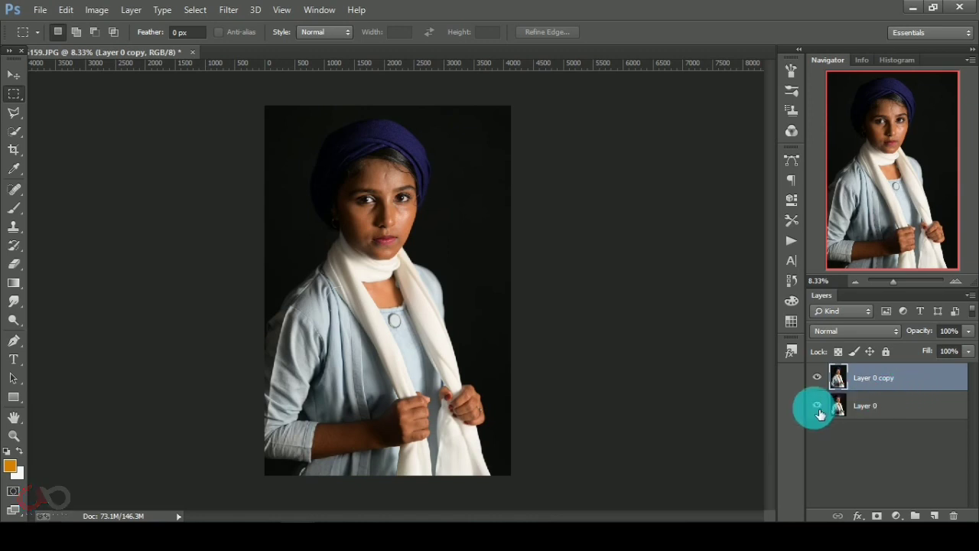
pyautogui.click(14, 435)
pyautogui.moveTo(309, 140); pyautogui.dragTo(417, 261)
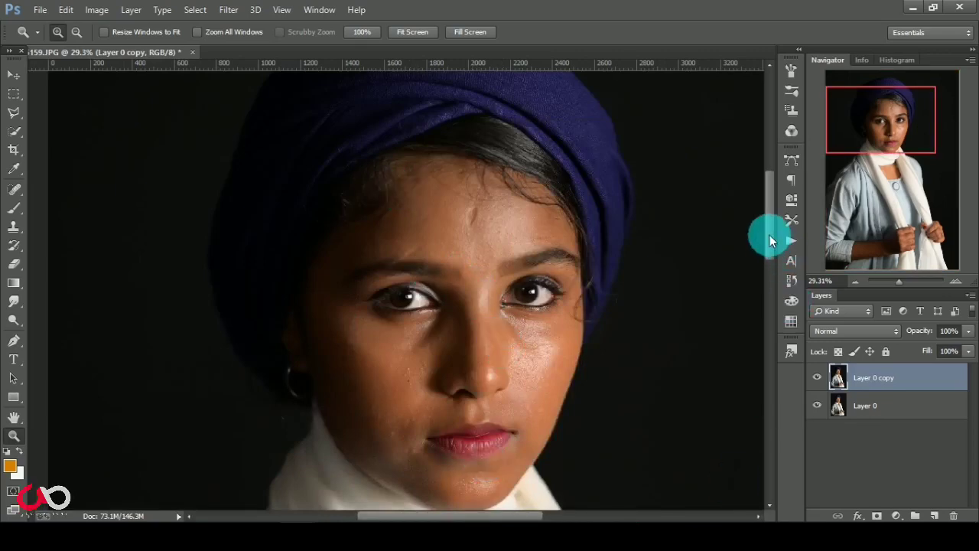
pyautogui.moveTo(769, 234); pyautogui.dragTo(772, 254)
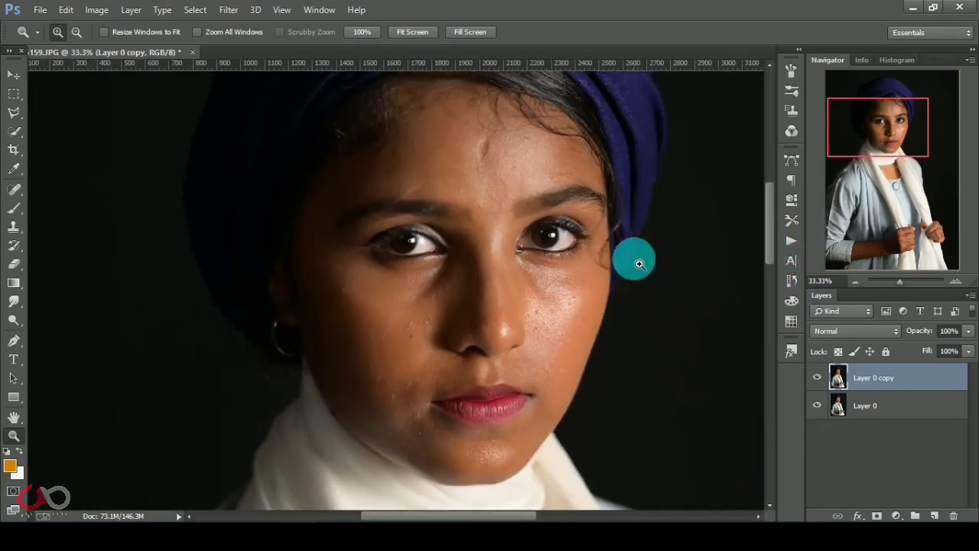
# Set the Spot Healing Brush to size 56 and heal the forehead blemishes.
pyautogui.click(590, 235)
pyautogui.click(15, 189)
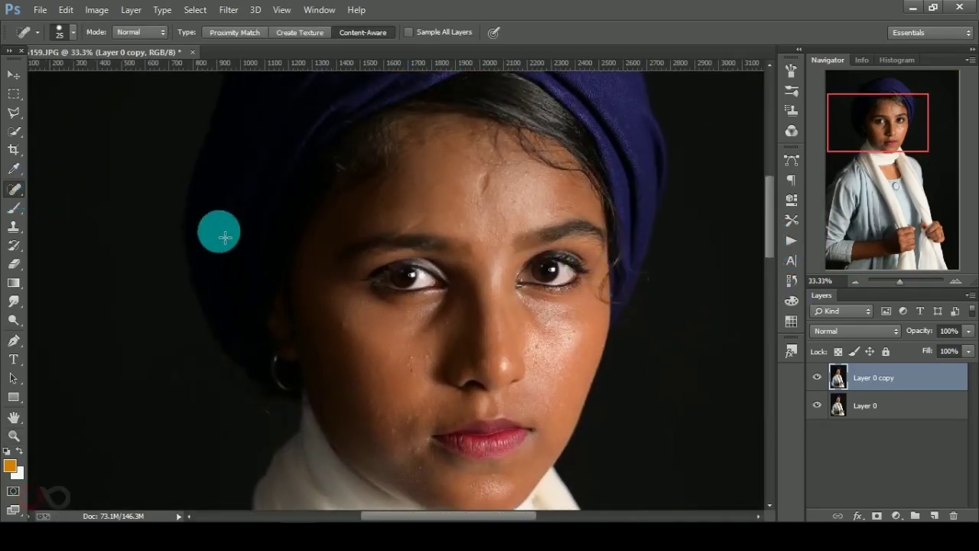
pyautogui.rightClick(509, 212)
pyautogui.click(493, 184)
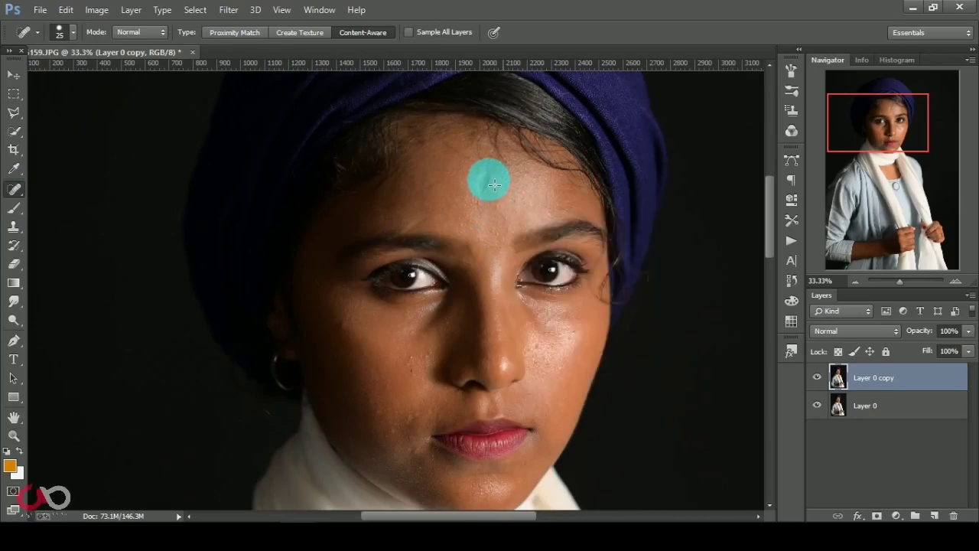
pyautogui.click(511, 190)
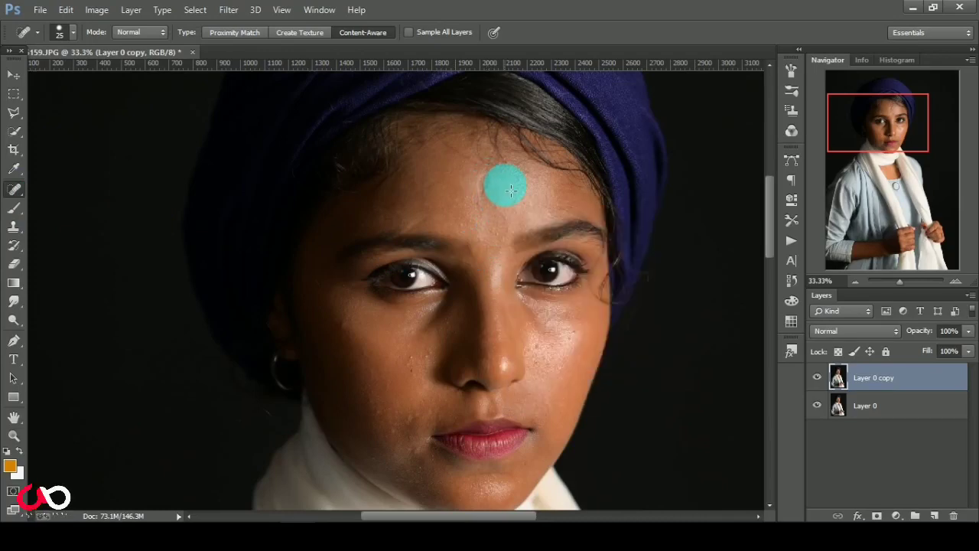
pyautogui.rightClick(512, 190)
pyautogui.click(480, 182)
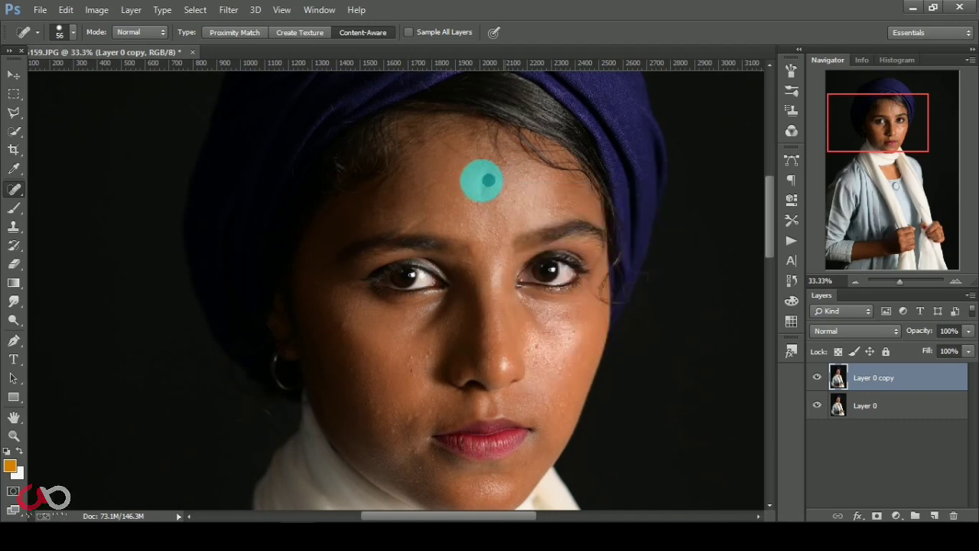
pyautogui.moveTo(485, 179); pyautogui.dragTo(414, 223)
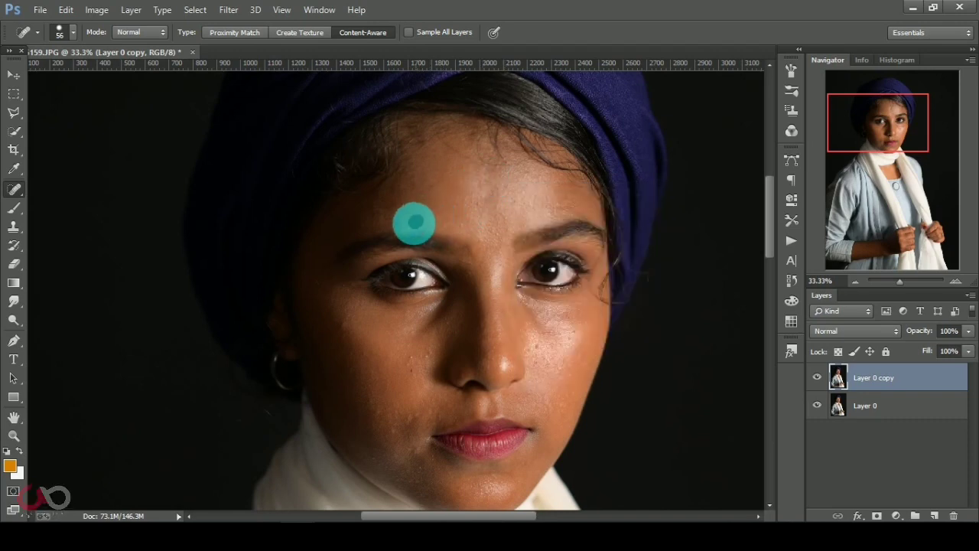
# Heal blemishes across the cheeks, jawline, chin, nose and upper lip.
pyautogui.moveTo(412, 228); pyautogui.dragTo(573, 334)
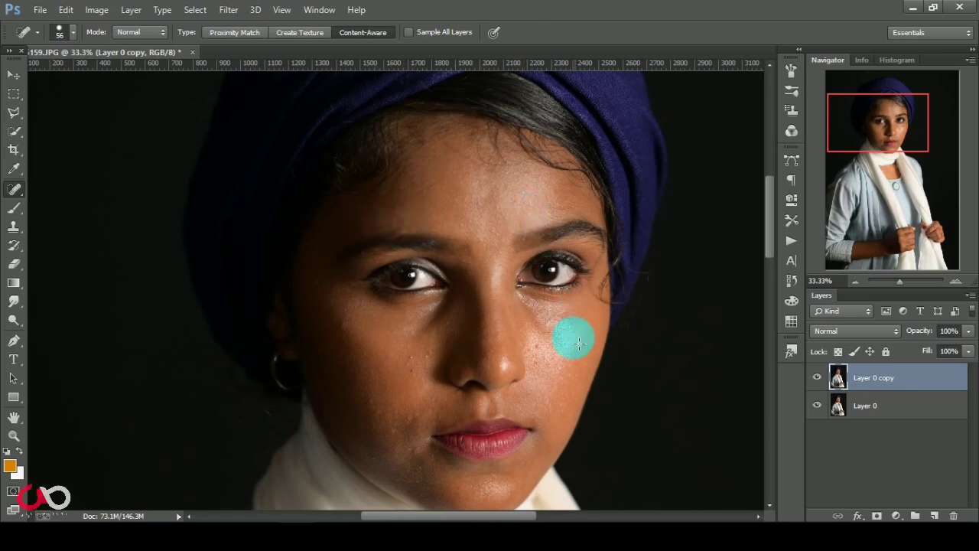
pyautogui.scroll(-1, 558, 345)
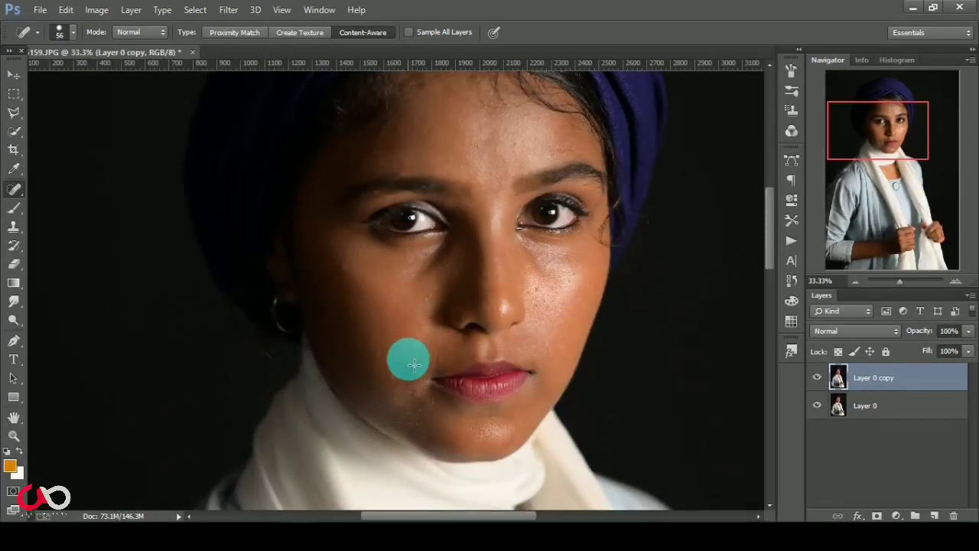
pyautogui.moveTo(406, 356)
pyautogui.mouseDown()
pyautogui.moveTo(417, 368)
pyautogui.moveTo(385, 372)
pyautogui.moveTo(383, 356)
pyautogui.moveTo(408, 390)
pyautogui.moveTo(357, 273)
pyautogui.mouseUp()
pyautogui.moveTo(548, 314)
pyautogui.mouseDown()
pyautogui.moveTo(549, 300)
pyautogui.moveTo(583, 284)
pyautogui.moveTo(572, 314)
pyautogui.moveTo(596, 359)
pyautogui.mouseUp()
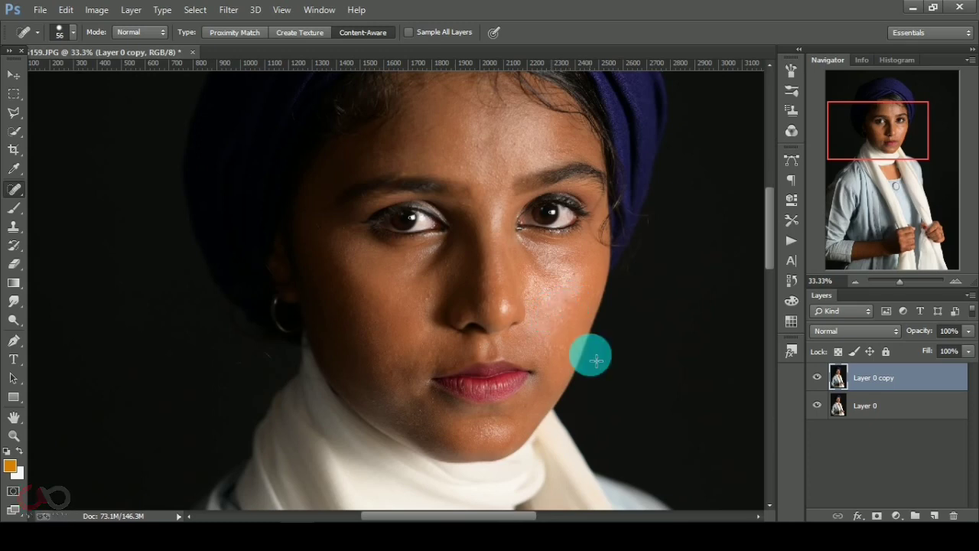
pyautogui.moveTo(597, 354); pyautogui.dragTo(583, 302)
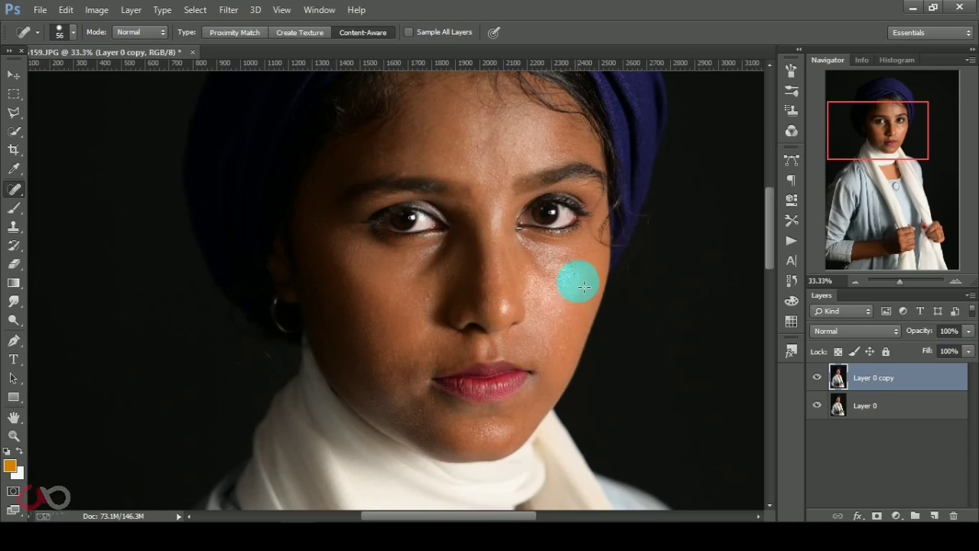
pyautogui.moveTo(576, 282)
pyautogui.mouseDown()
pyautogui.moveTo(429, 291)
pyautogui.moveTo(497, 319)
pyautogui.moveTo(507, 354)
pyautogui.moveTo(472, 319)
pyautogui.moveTo(475, 293)
pyautogui.mouseUp()
pyautogui.scroll(2, 472, 319)
pyautogui.scroll(1, 475, 291)
pyautogui.scroll(-2, 475, 291)
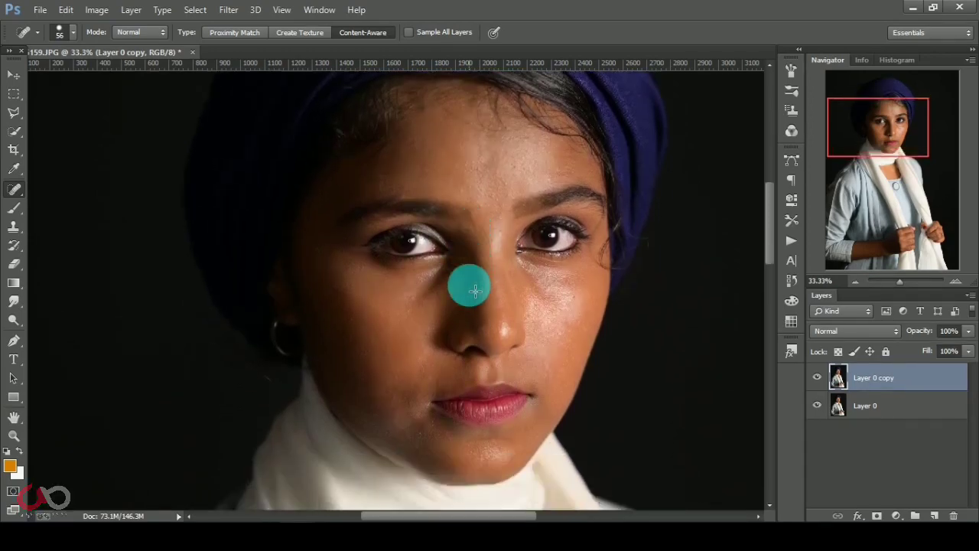
pyautogui.scroll(-2, 475, 291)
pyautogui.scroll(-2, 476, 291)
pyautogui.scroll(-2, 475, 291)
pyautogui.scroll(-2, 475, 291)
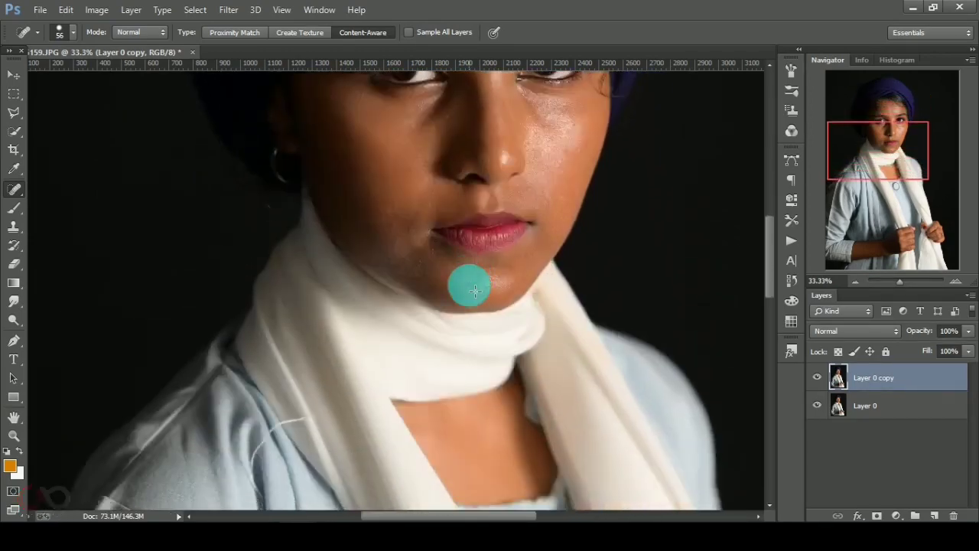
pyautogui.scroll(2, 475, 291)
pyautogui.scroll(2, 475, 291)
pyautogui.scroll(1, 475, 291)
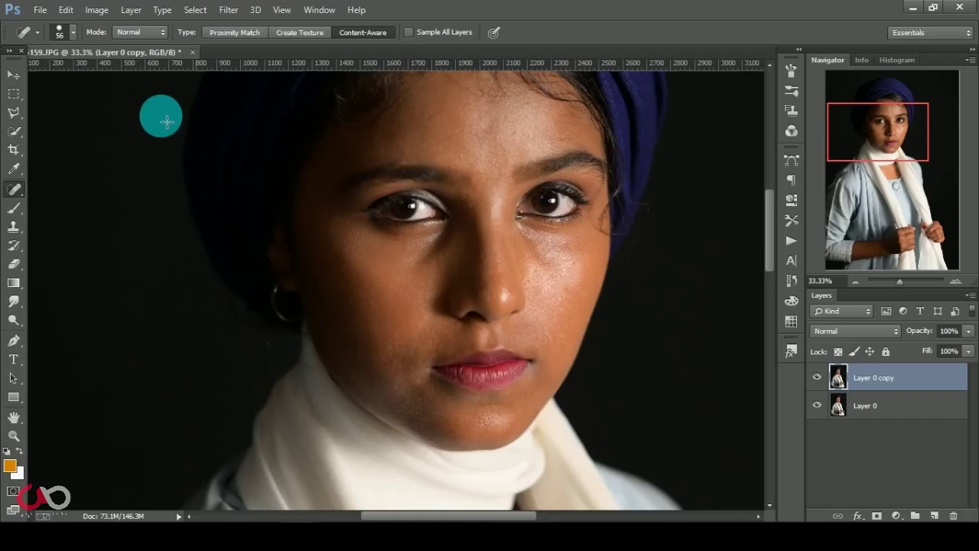
# Trace a freehand Lasso selection around the left cheek, from under the eye to the jaw.
pyautogui.click(13, 74)
pyautogui.click(14, 115)
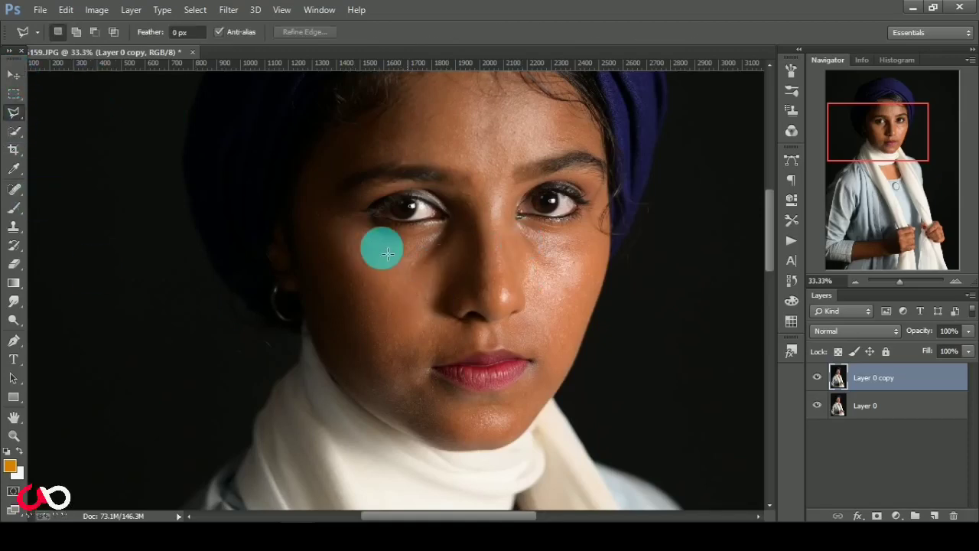
pyautogui.moveTo(19, 113); pyautogui.dragTo(103, 121)
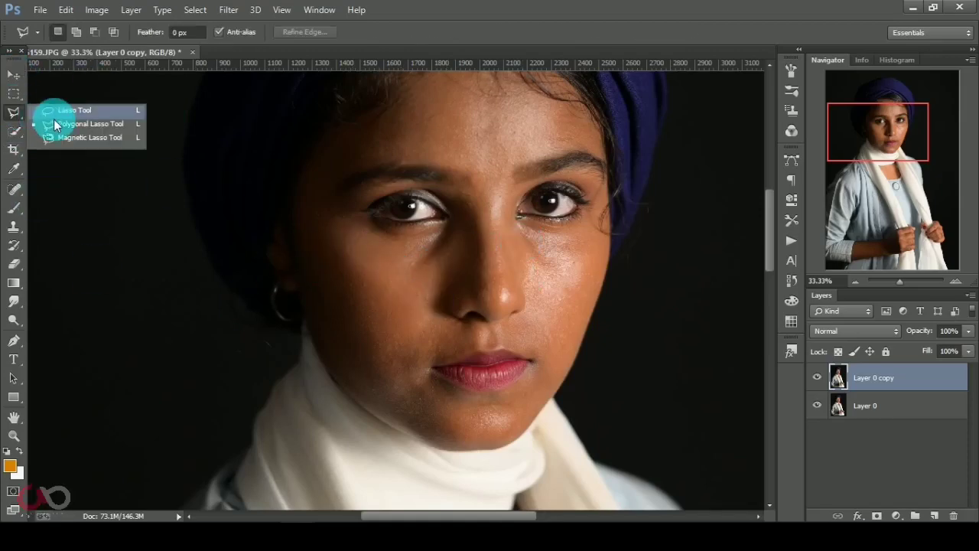
pyautogui.click(101, 113)
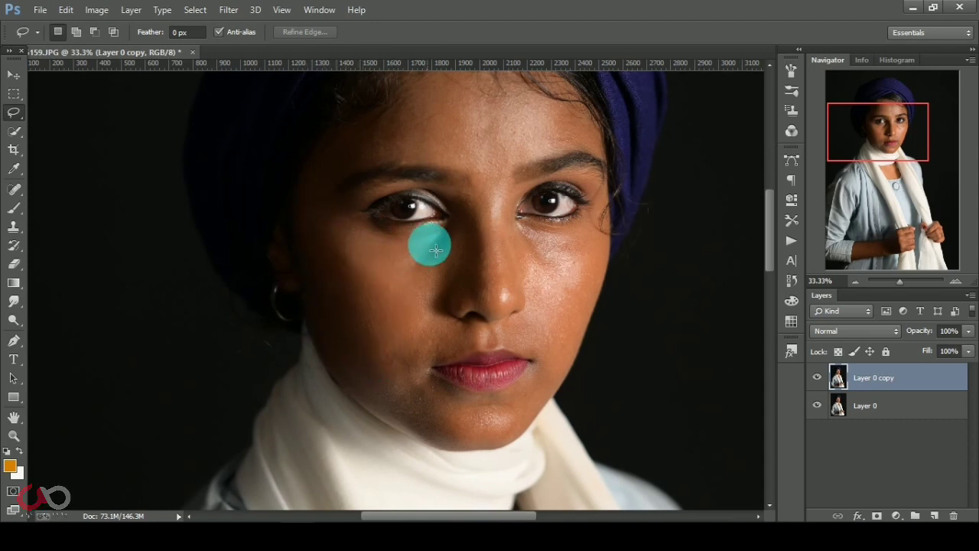
pyautogui.moveTo(439, 234)
pyautogui.mouseDown()
pyautogui.moveTo(388, 243)
pyautogui.moveTo(332, 228)
pyautogui.moveTo(319, 291)
pyautogui.moveTo(345, 375)
pyautogui.moveTo(434, 444)
pyautogui.moveTo(451, 449)
pyautogui.moveTo(473, 421)
pyautogui.moveTo(474, 408)
pyautogui.moveTo(436, 378)
pyautogui.moveTo(450, 350)
pyautogui.moveTo(469, 348)
pyautogui.mouseUp()
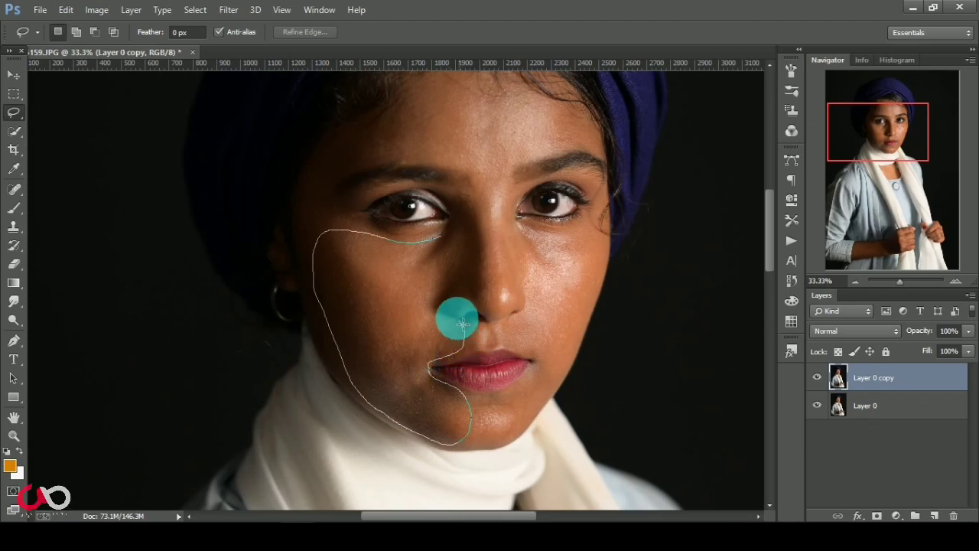
pyautogui.moveTo(455, 315); pyautogui.dragTo(439, 238)
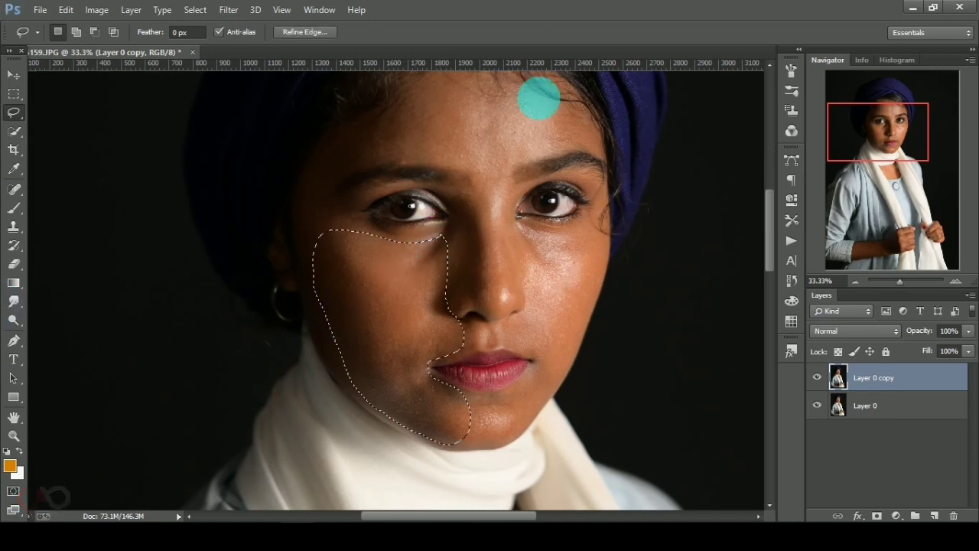
pyautogui.hotkey('ctrl', '+')
pyautogui.hotkey('ctrl', '+')
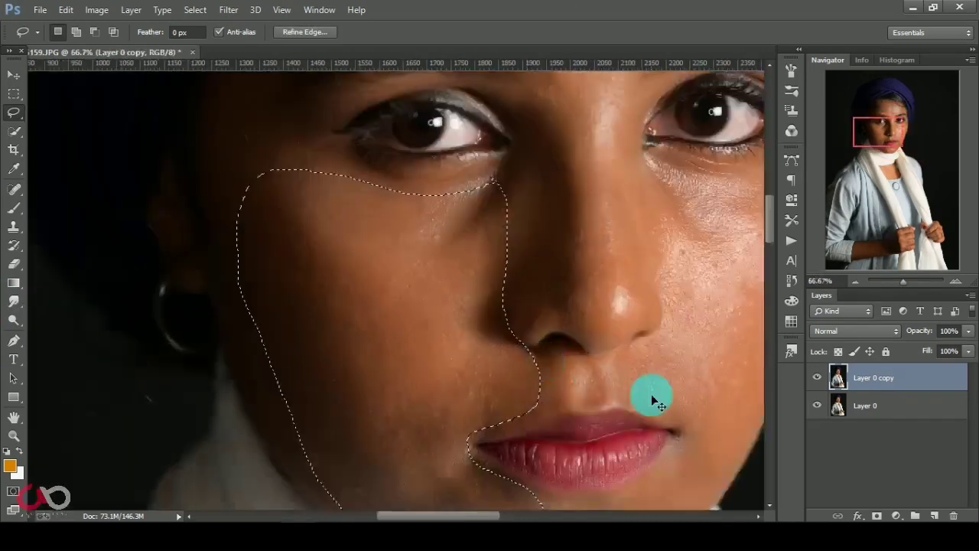
pyautogui.hotkey('ctrl', '-')
pyautogui.scroll(-1, 607, 327)
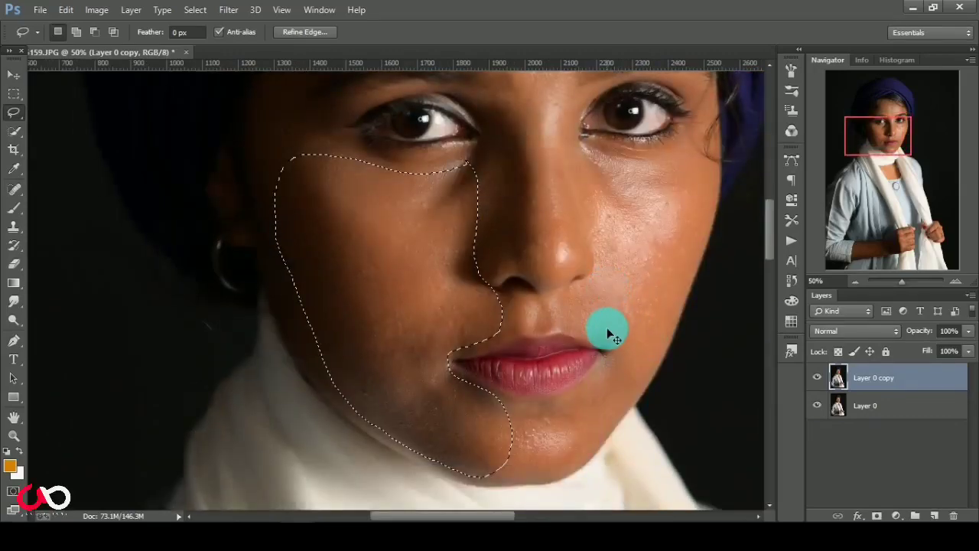
pyautogui.hotkey('ctrl', '-')
pyautogui.click(229, 9)
pyautogui.moveTo(236, 182)
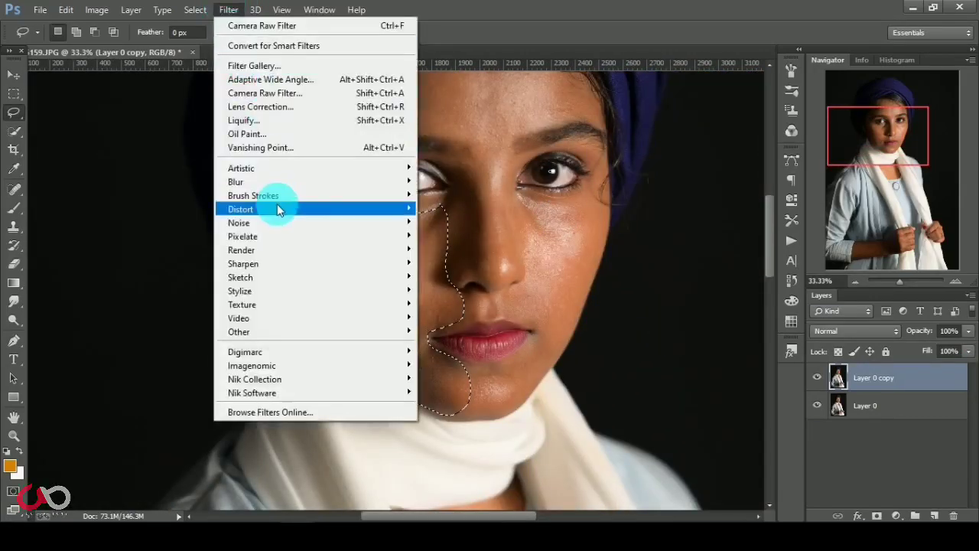
# Apply a Gaussian Blur with an 8-pixel radius to the left cheek selection.
pyautogui.click(464, 283)
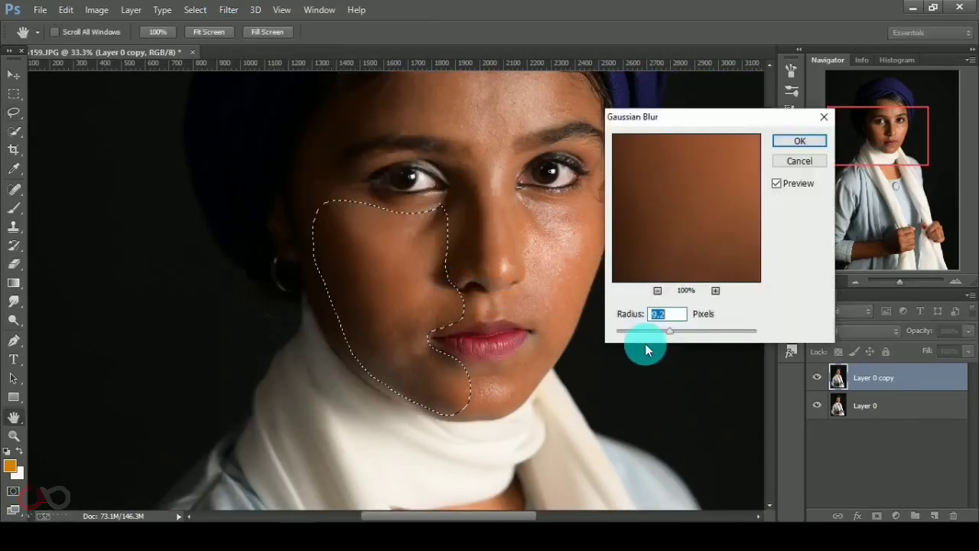
pyautogui.moveTo(694, 330); pyautogui.dragTo(650, 330)
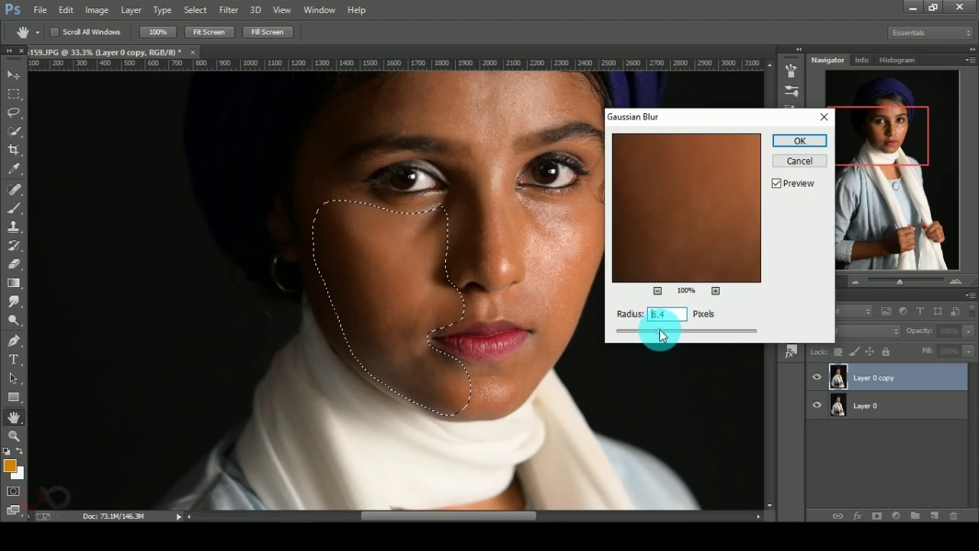
pyautogui.moveTo(669, 330)
pyautogui.mouseDown()
pyautogui.moveTo(687, 333)
pyautogui.moveTo(659, 329)
pyautogui.mouseUp()
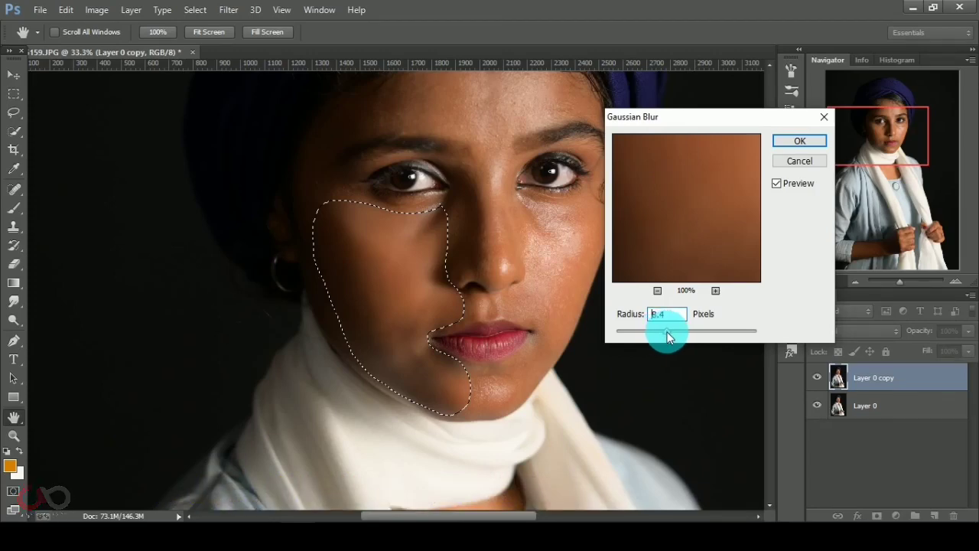
pyautogui.press('alt')
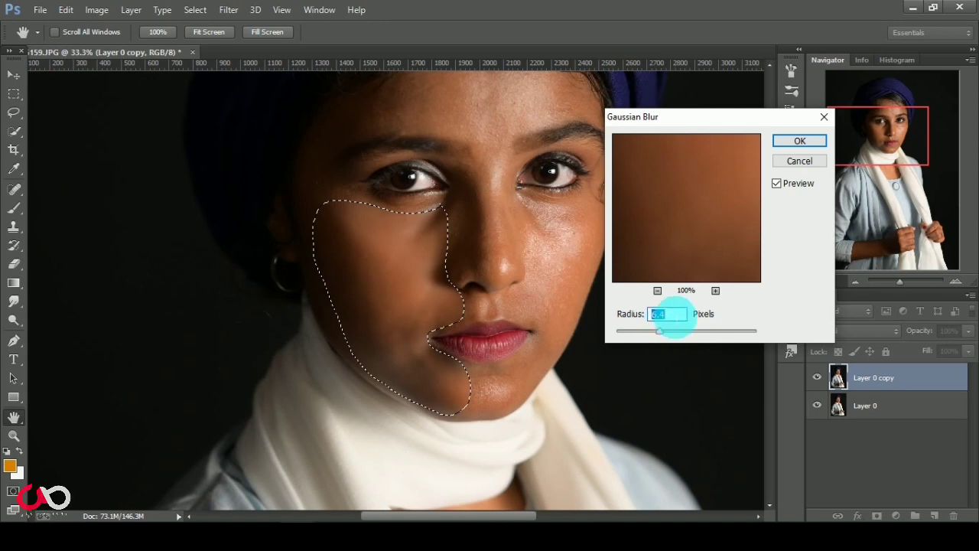
pyautogui.write('6')
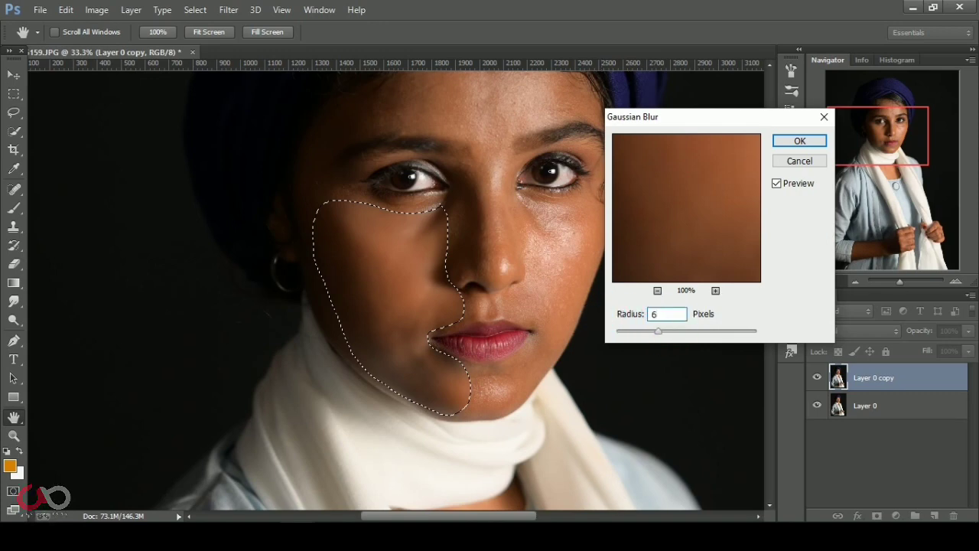
pyautogui.doubleClick(666, 315)
pyautogui.write('5')
pyautogui.doubleClick(668, 315)
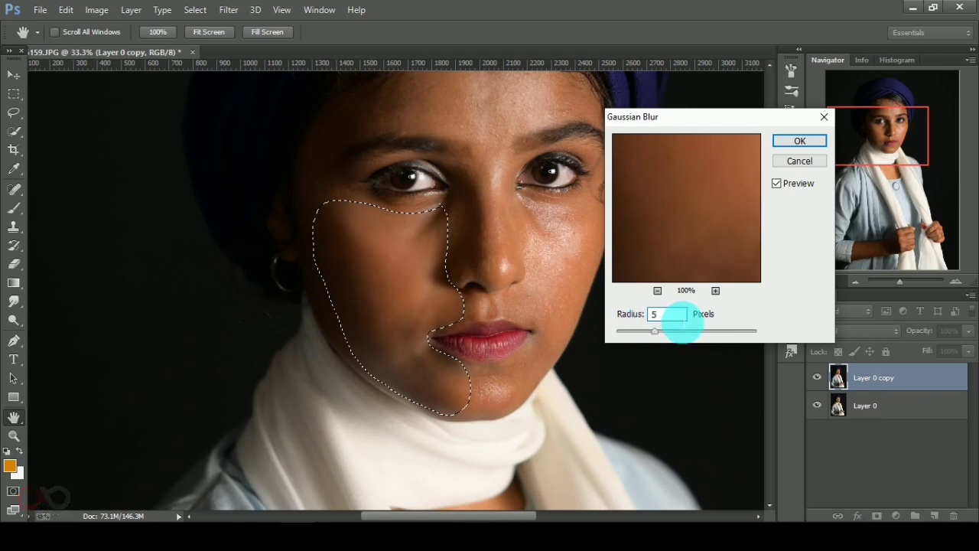
pyautogui.write('8')
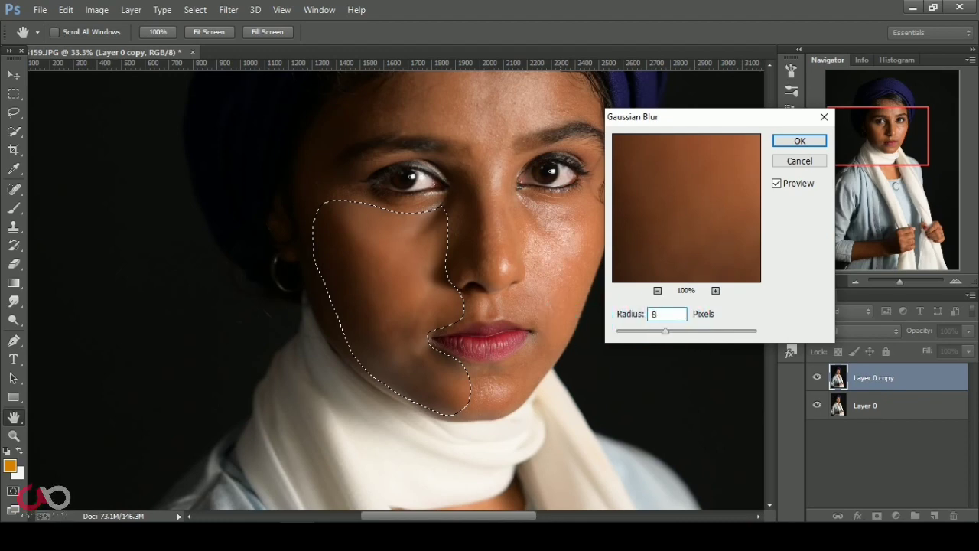
pyautogui.click(800, 141)
# Clear the cheek selection and review the smoothed face.
pyautogui.click(438, 298)
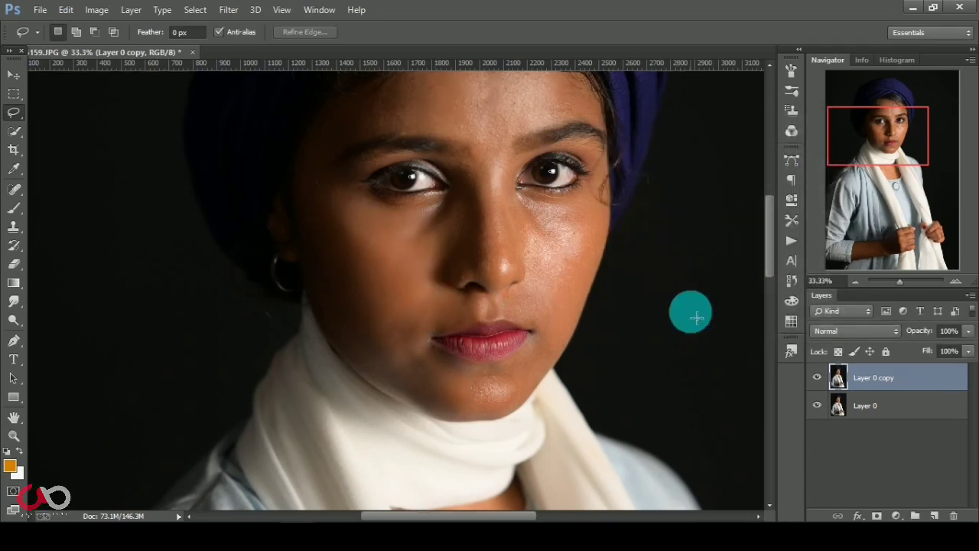
pyautogui.scroll(-1, 690, 310)
pyautogui.scroll(2, 652, 328)
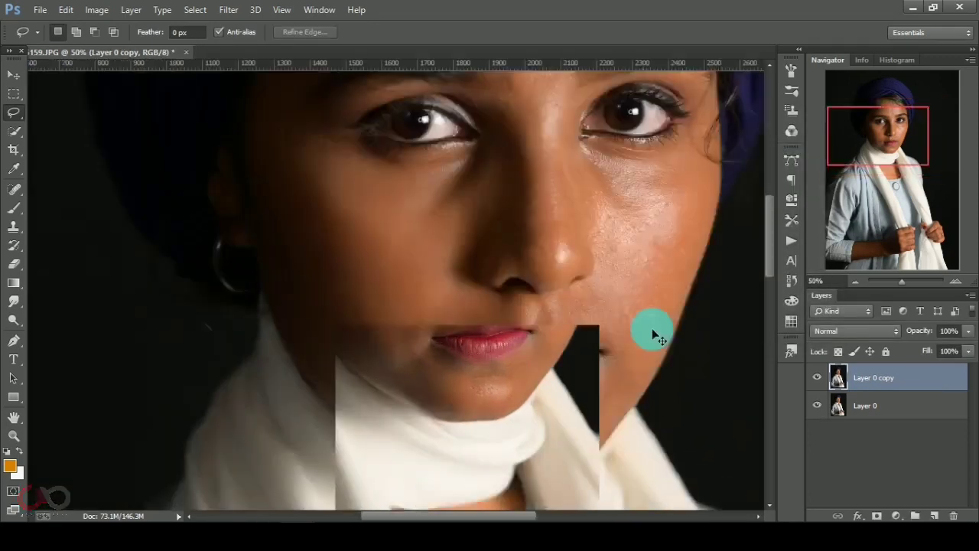
pyautogui.scroll(1, 664, 346)
pyautogui.scroll(1, 656, 335)
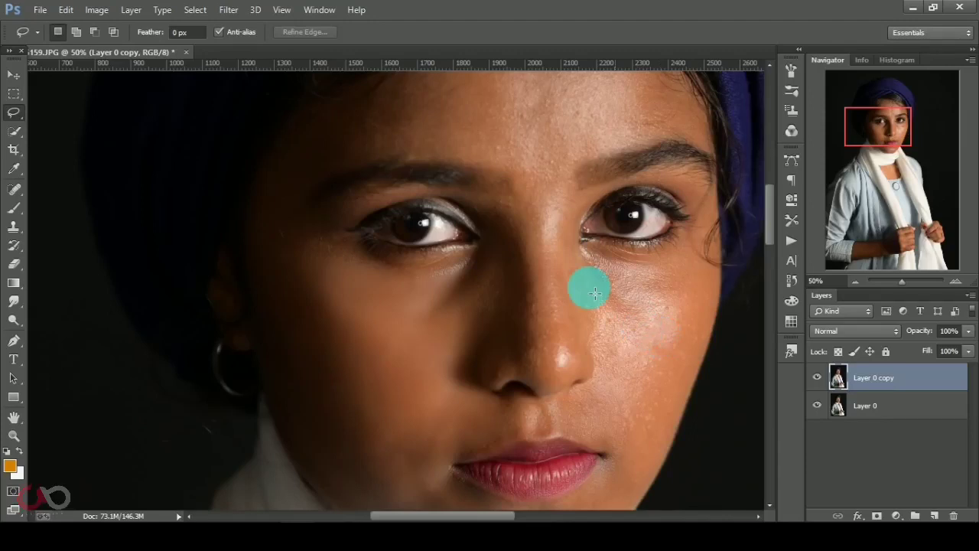
# Trace a Lasso selection around the right cheek and jaw, from below the eye to the chin.
pyautogui.scroll(-2, 627, 378)
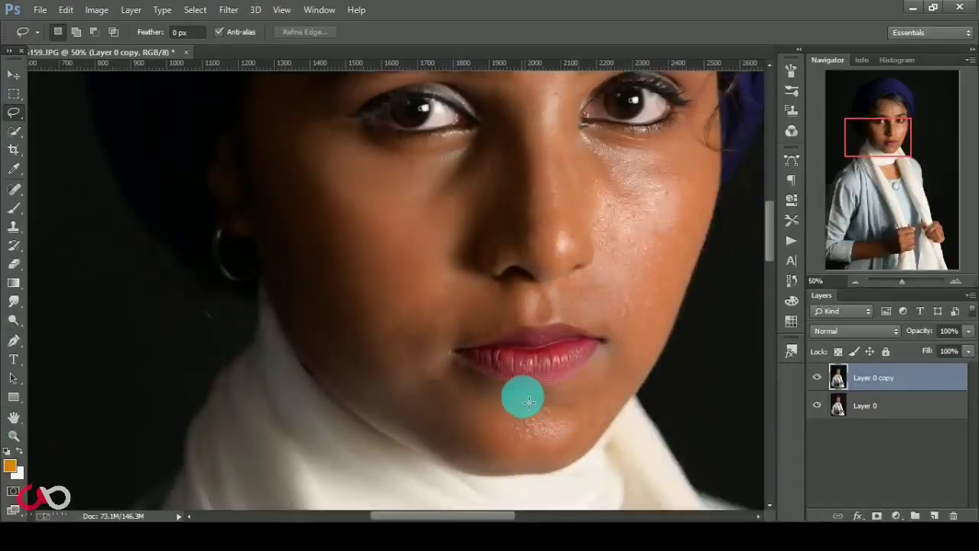
pyautogui.moveTo(529, 408); pyautogui.dragTo(584, 463)
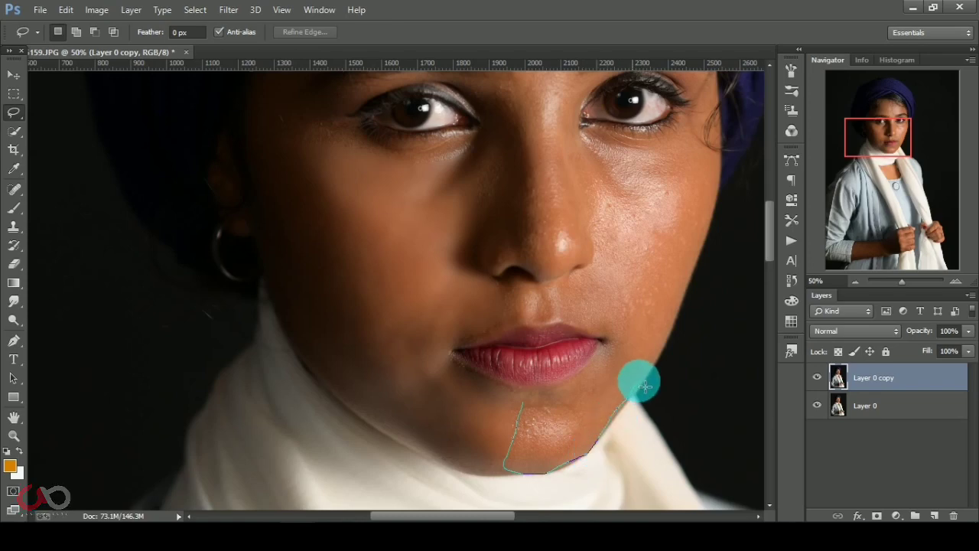
pyautogui.moveTo(584, 463); pyautogui.dragTo(647, 370)
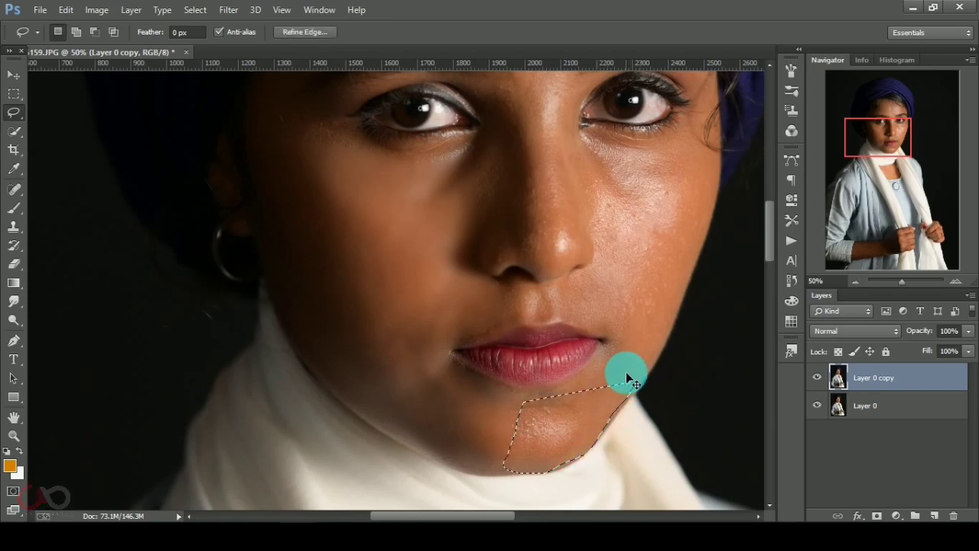
pyautogui.moveTo(521, 394)
pyautogui.mouseDown()
pyautogui.moveTo(506, 466)
pyautogui.moveTo(526, 479)
pyautogui.moveTo(580, 463)
pyautogui.moveTo(593, 420)
pyautogui.mouseUp()
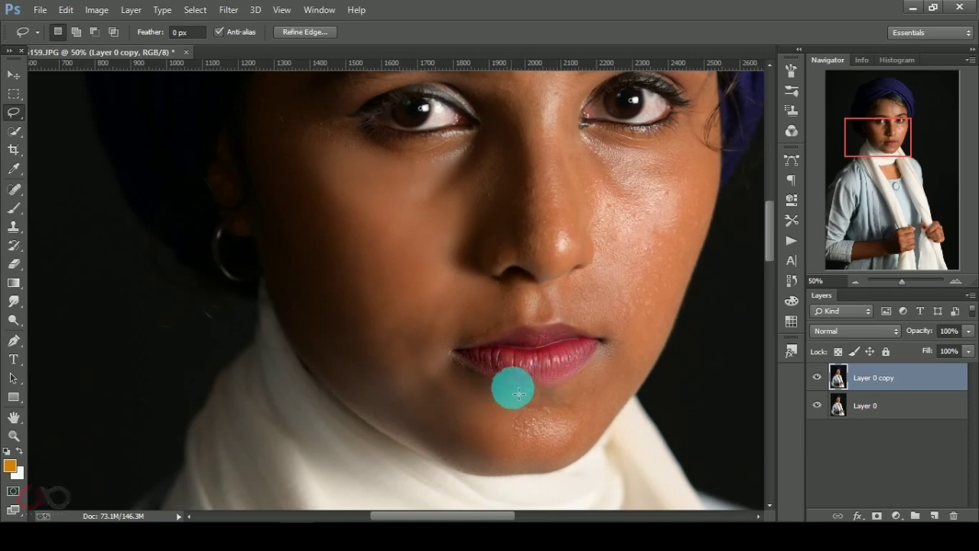
pyautogui.moveTo(534, 398)
pyautogui.mouseDown()
pyautogui.moveTo(514, 476)
pyautogui.moveTo(581, 462)
pyautogui.moveTo(672, 334)
pyautogui.moveTo(711, 168)
pyautogui.moveTo(693, 148)
pyautogui.moveTo(667, 145)
pyautogui.moveTo(575, 157)
pyautogui.moveTo(590, 214)
pyautogui.mouseUp()
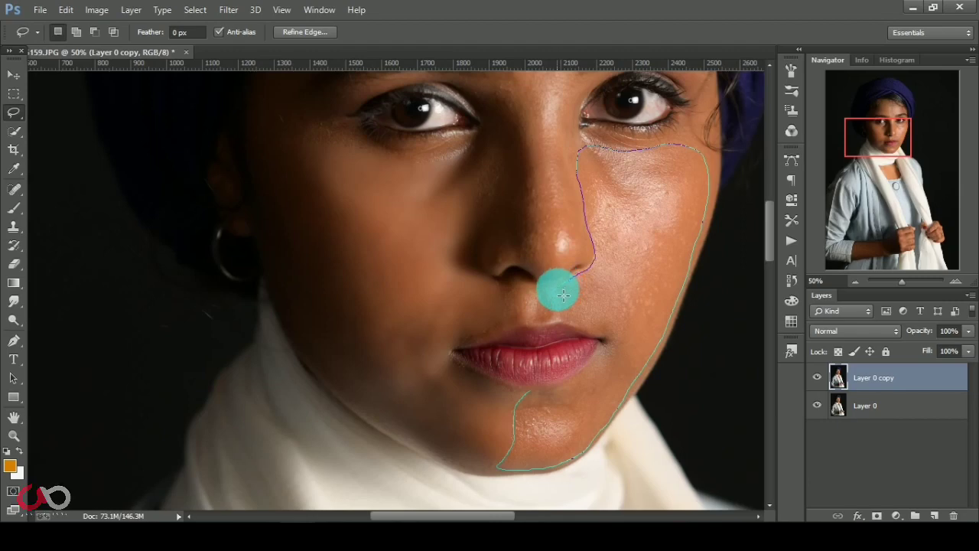
pyautogui.moveTo(561, 310); pyautogui.dragTo(603, 336)
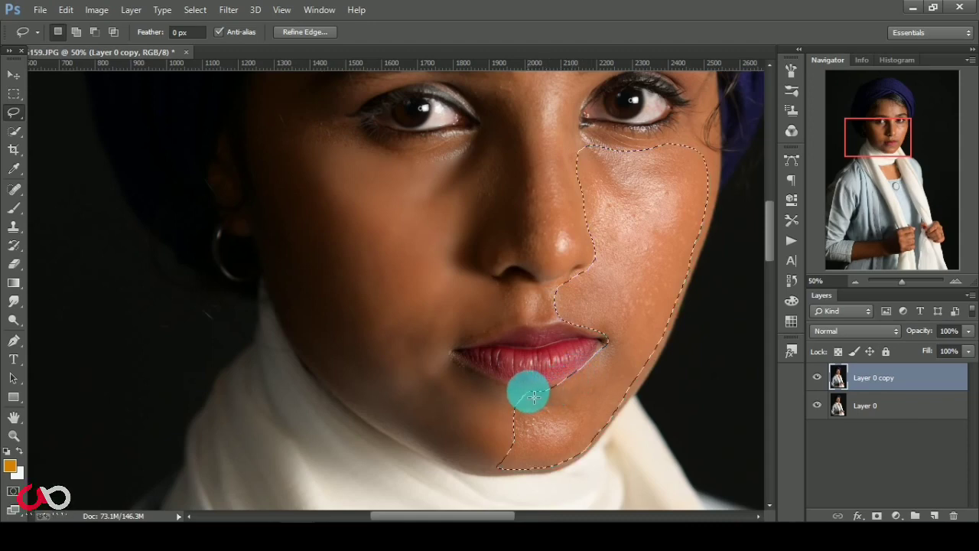
# Apply Gaussian Blur to the right cheek selection, then deselect it.
pyautogui.click(229, 10)
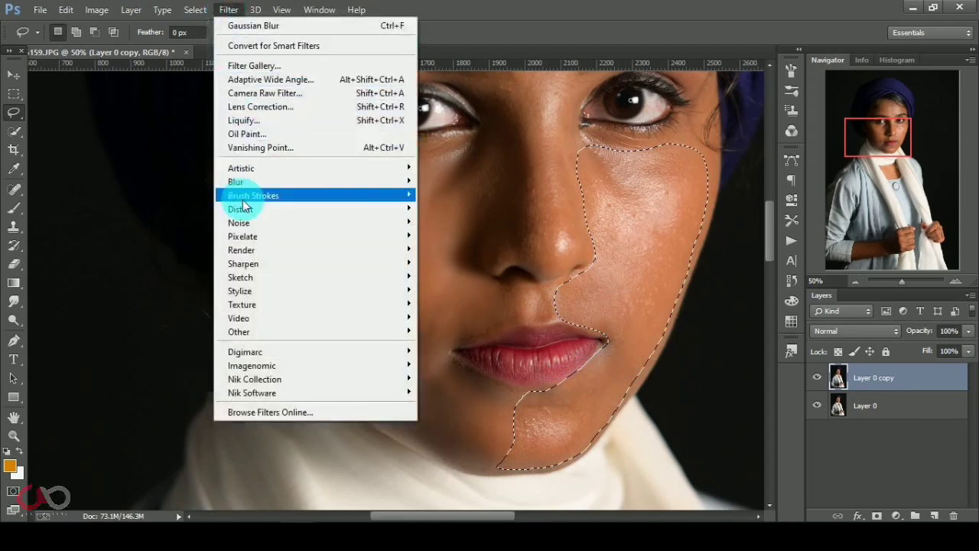
pyautogui.click(470, 280)
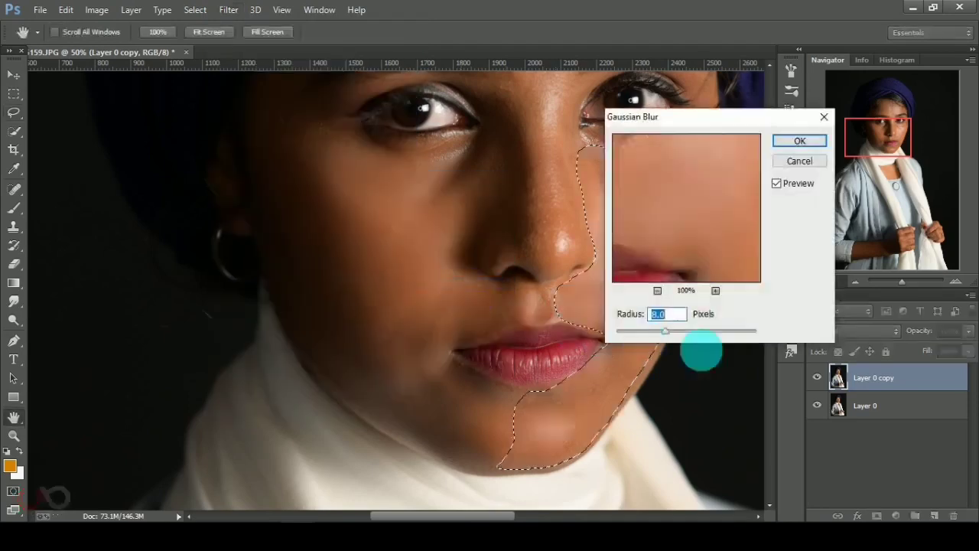
pyautogui.click(791, 143)
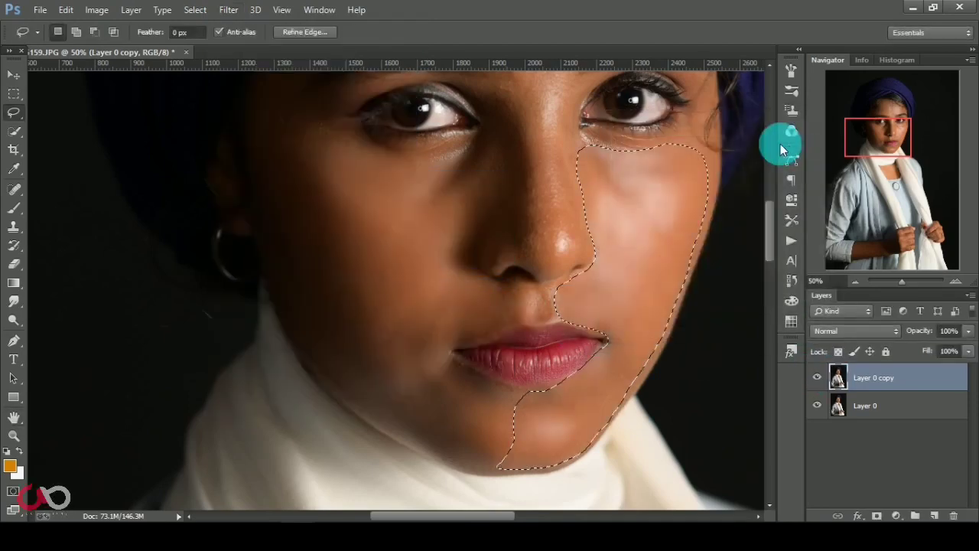
pyautogui.click(543, 298)
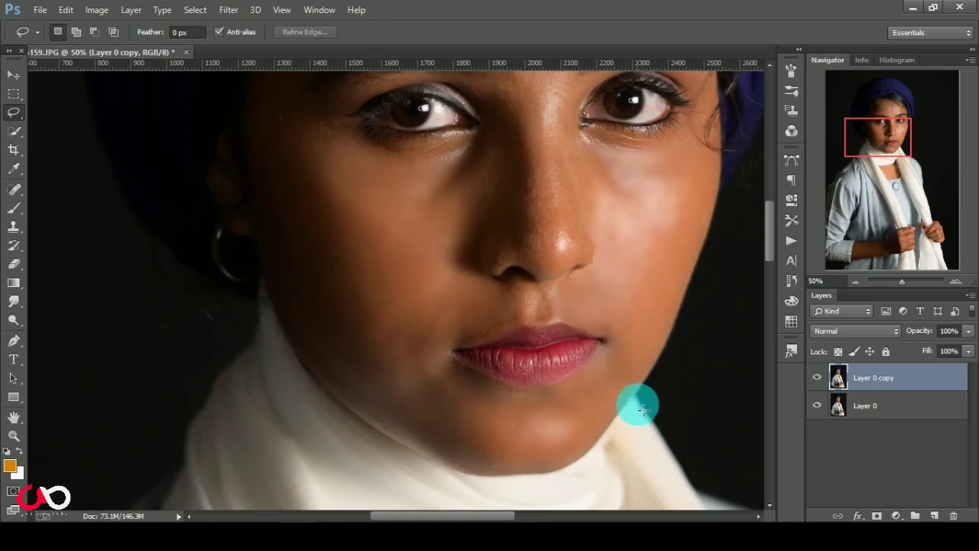
pyautogui.scroll(2, 636, 400)
pyautogui.scroll(-2, 644, 398)
pyautogui.scroll(-3, 636, 393)
pyautogui.scroll(1, 636, 388)
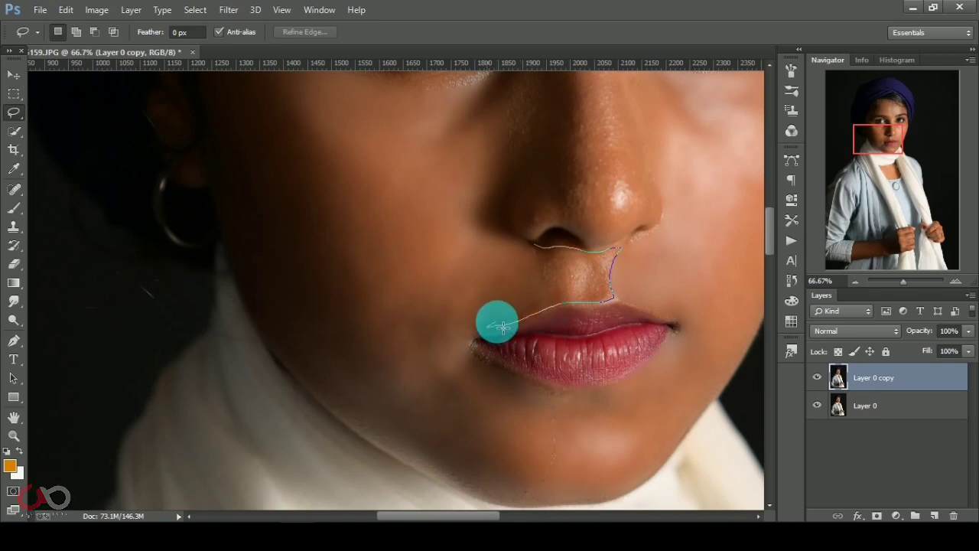
# Blur the skin between the nose and upper lip with Gaussian Blur, then deselect.
pyautogui.click(540, 249)
pyautogui.click(229, 9)
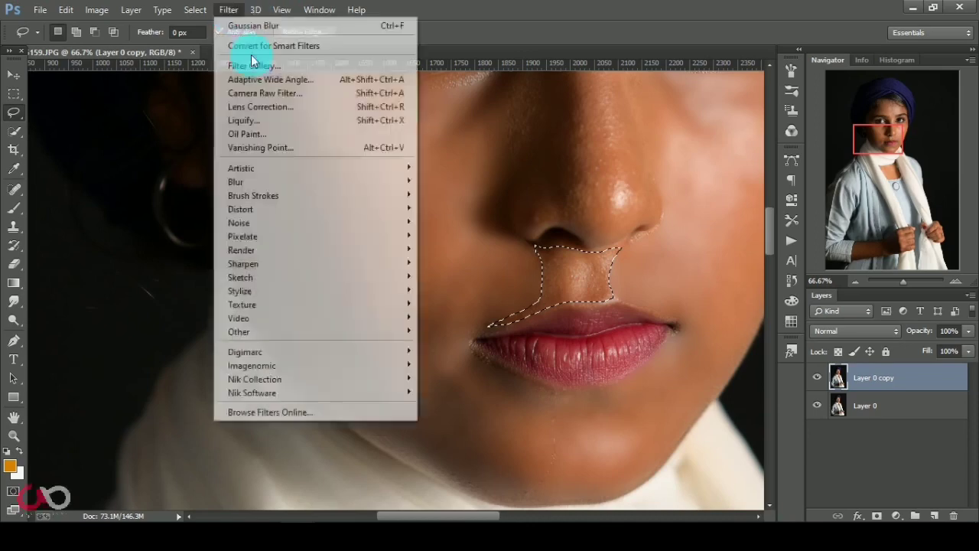
pyautogui.click(453, 285)
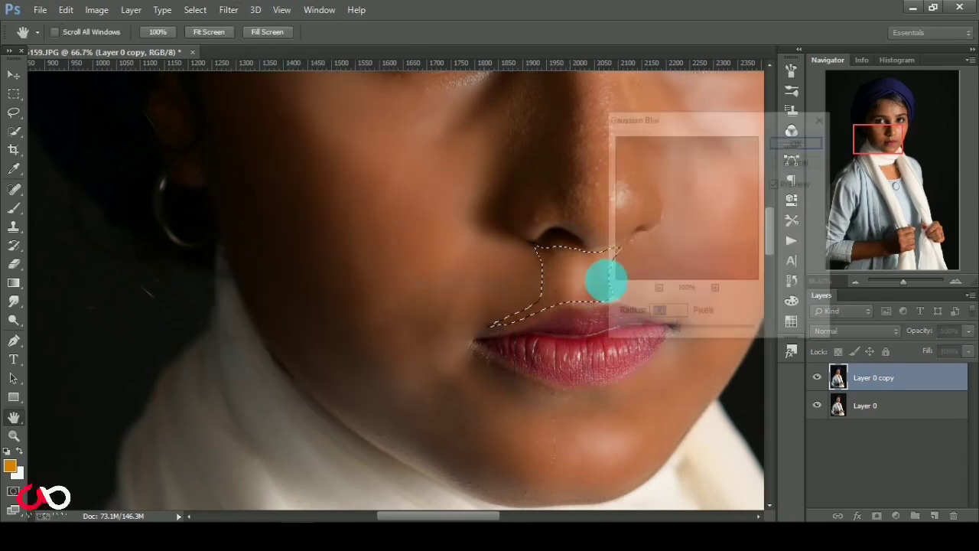
pyautogui.click(774, 157)
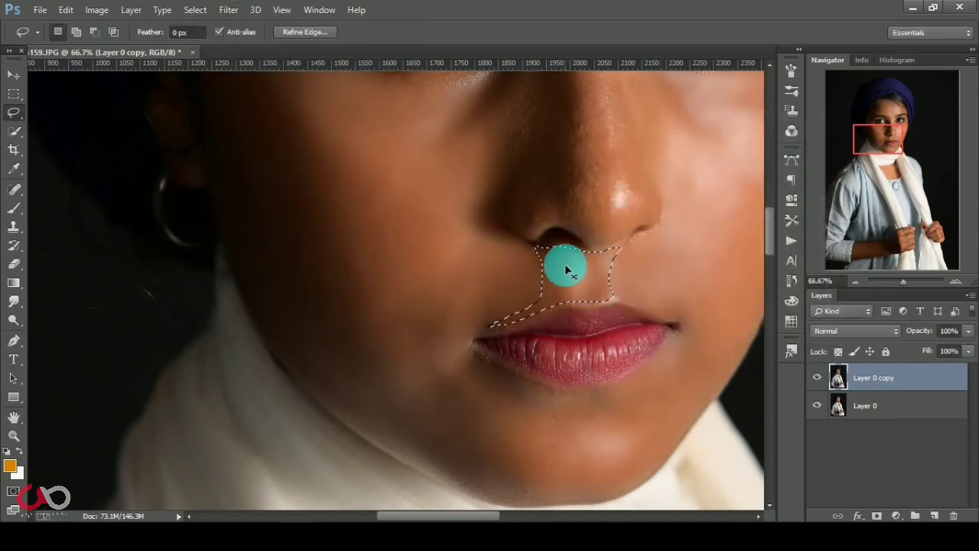
pyautogui.click(566, 269)
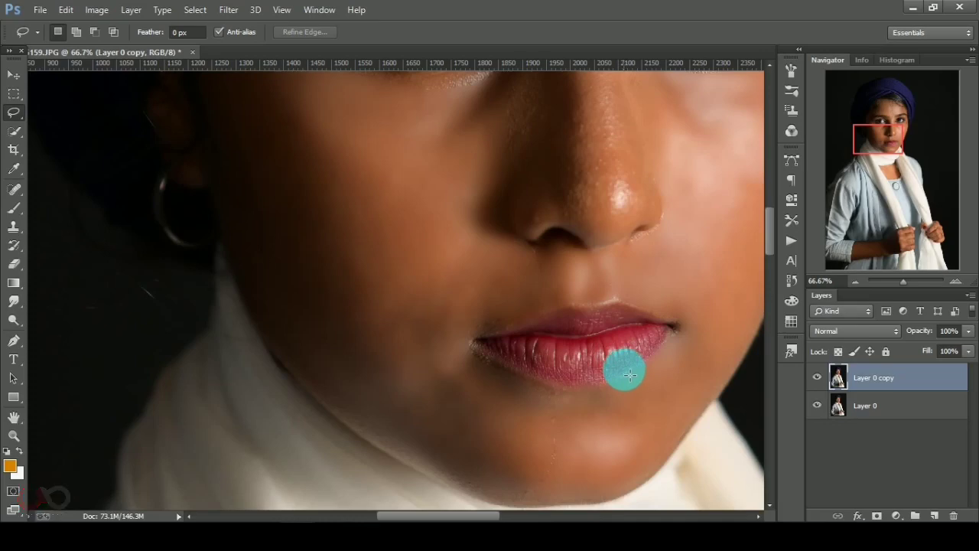
# Scroll around the face to review the blurred cheeks and upper lip.
pyautogui.scroll(2, 630, 374)
pyautogui.scroll(3, 629, 374)
pyautogui.scroll(1, 630, 374)
pyautogui.scroll(2, 630, 374)
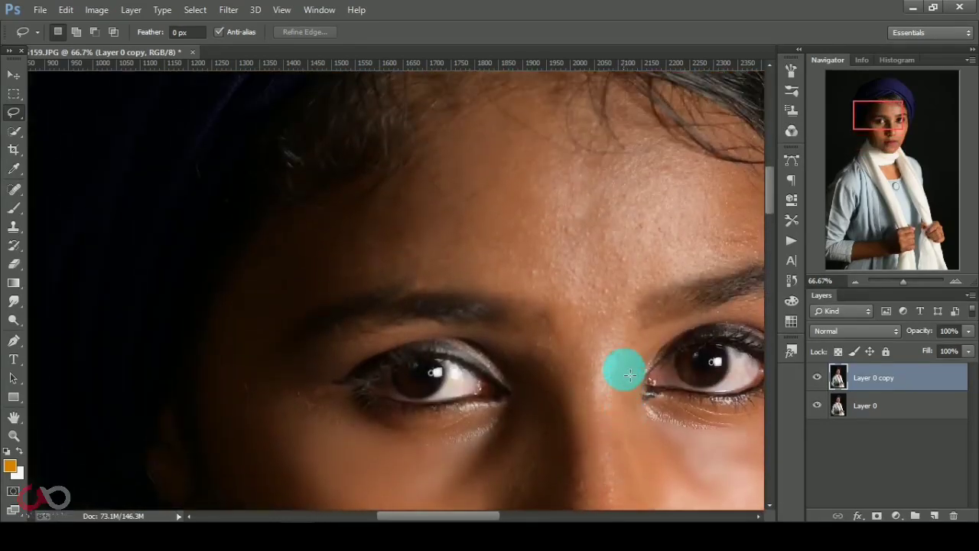
pyautogui.scroll(-2, 629, 374)
pyautogui.scroll(-1, 629, 374)
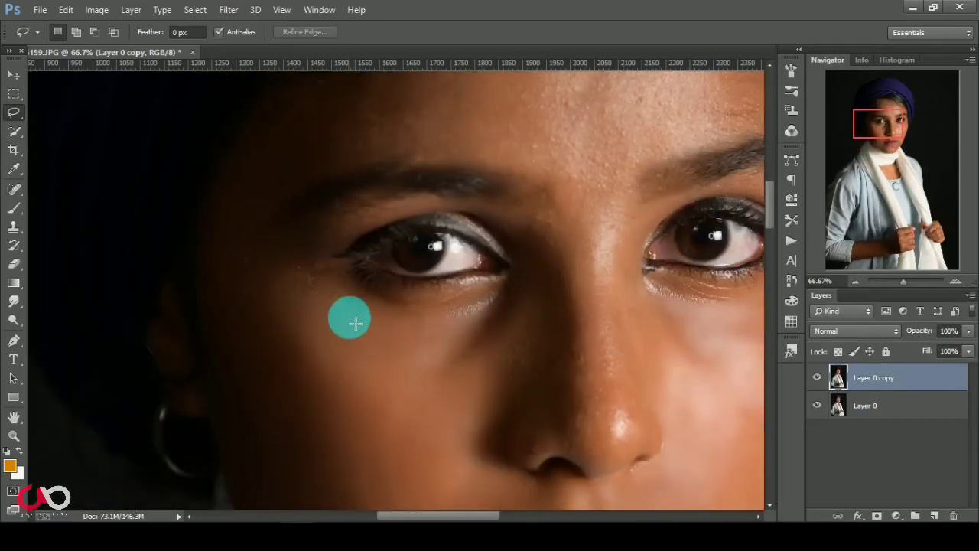
pyautogui.scroll(2, 232, 278)
pyautogui.scroll(2, 232, 278)
pyautogui.scroll(-2, 231, 277)
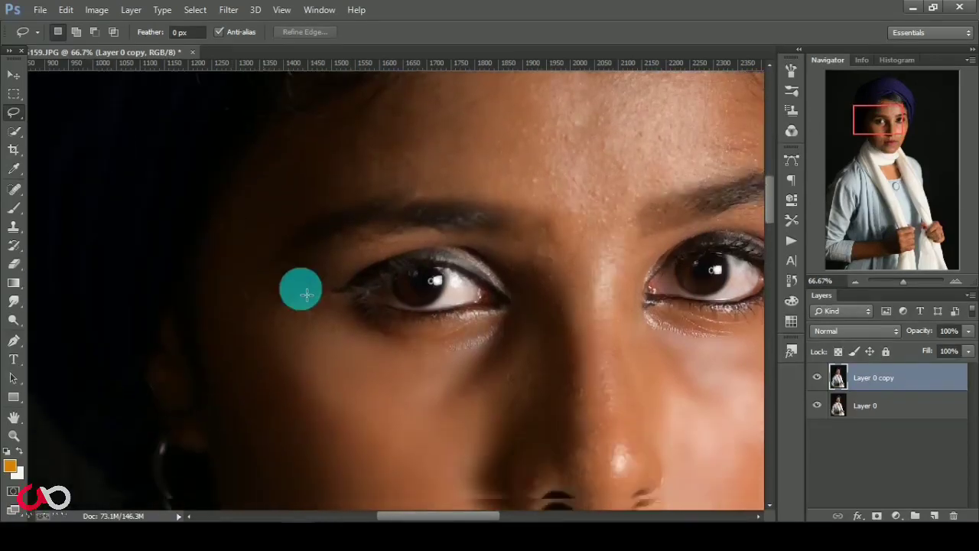
pyautogui.scroll(-2, 470, 322)
pyautogui.scroll(-2, 472, 322)
pyautogui.scroll(-1, 470, 322)
pyautogui.scroll(1, 491, 347)
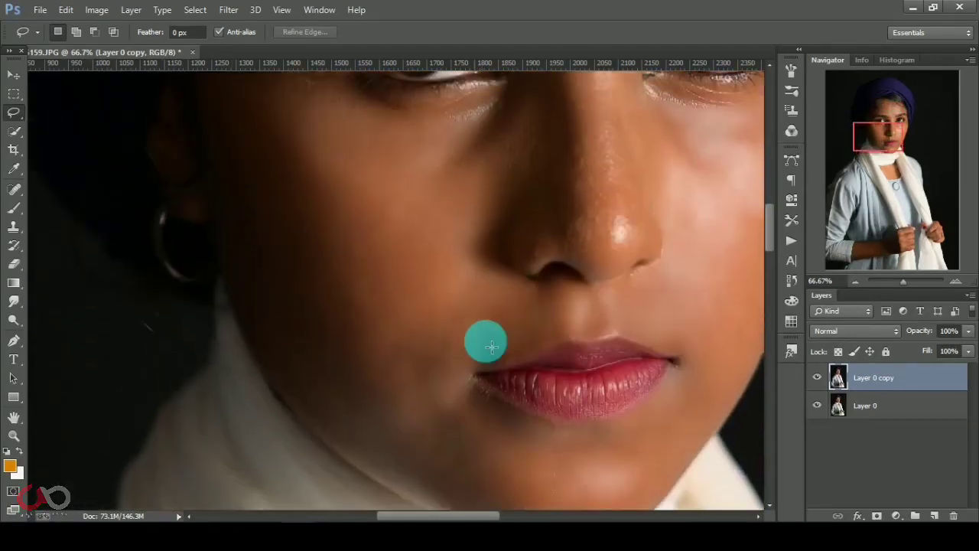
pyautogui.moveTo(466, 516); pyautogui.dragTo(500, 516)
pyautogui.scroll(2, 535, 367)
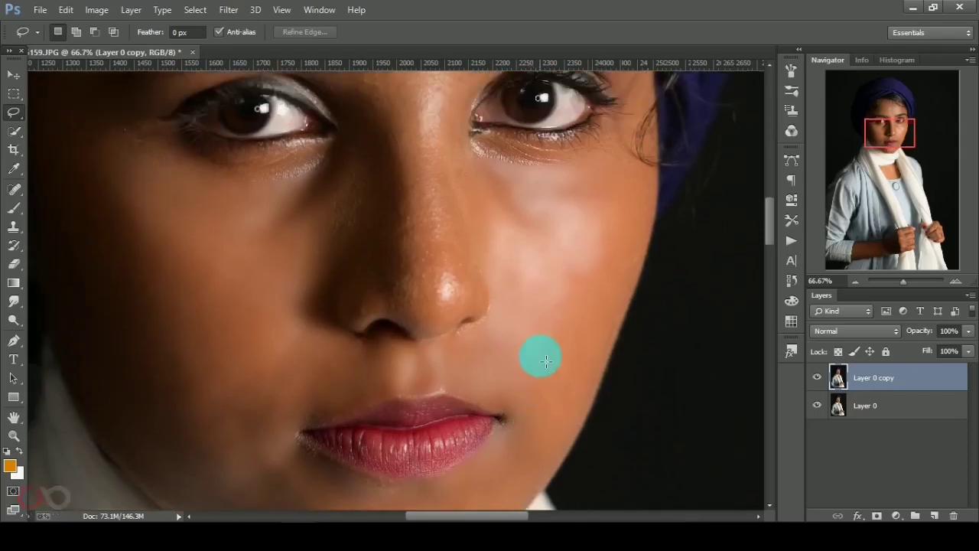
pyautogui.scroll(-1, 540, 357)
pyautogui.scroll(-1, 525, 346)
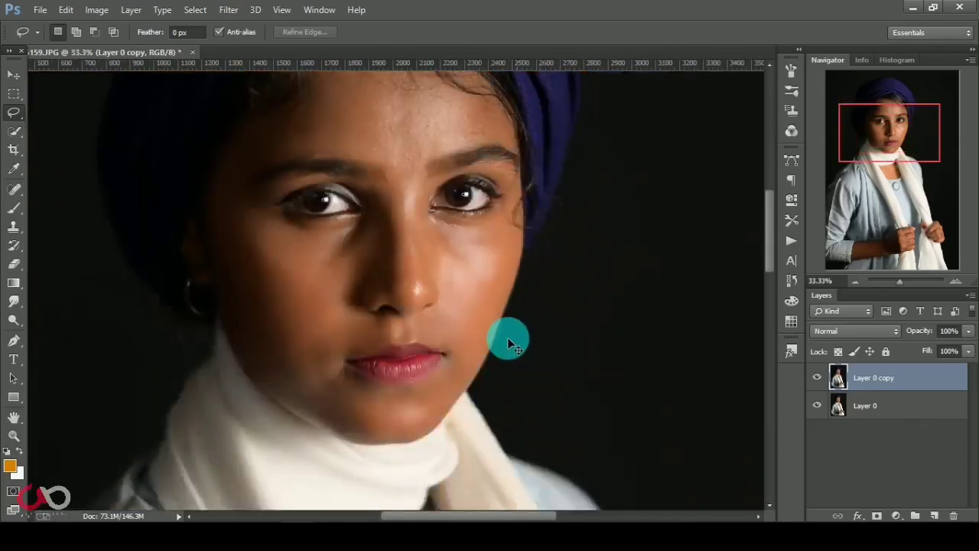
pyautogui.scroll(1, 490, 330)
# Set up the Smudge tool with a soft round brush, 8% strength and size 184.
pyautogui.click(14, 301)
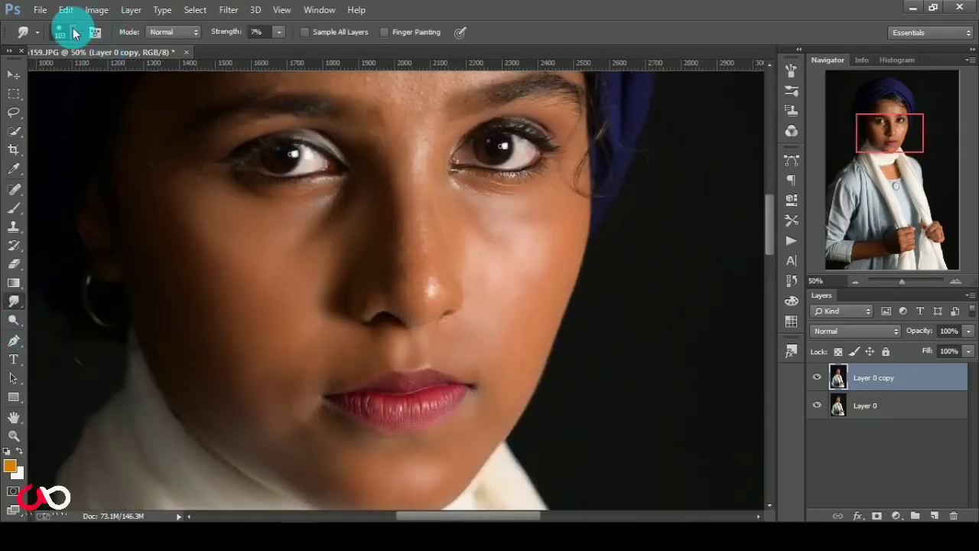
pyautogui.click(69, 36)
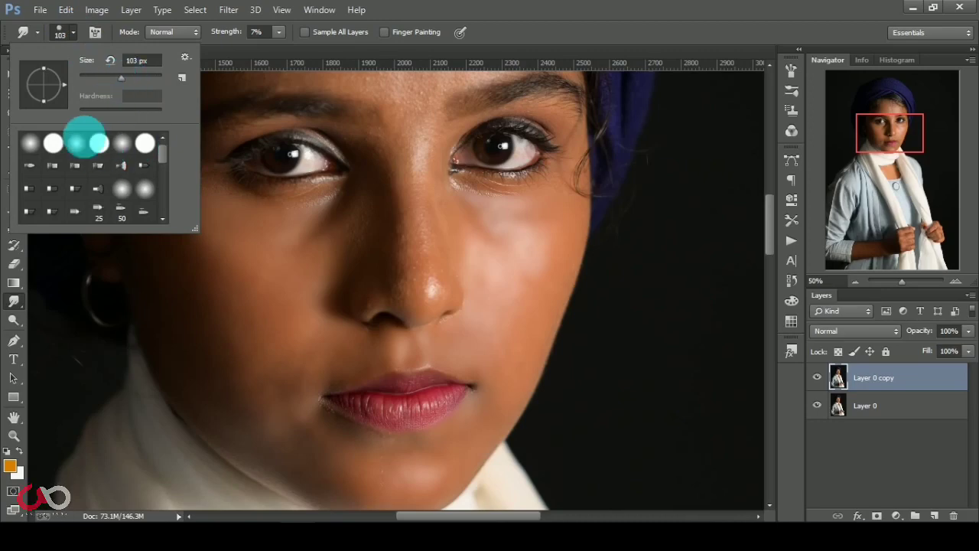
pyautogui.scroll(-3, 99, 186)
pyautogui.scroll(-3, 103, 176)
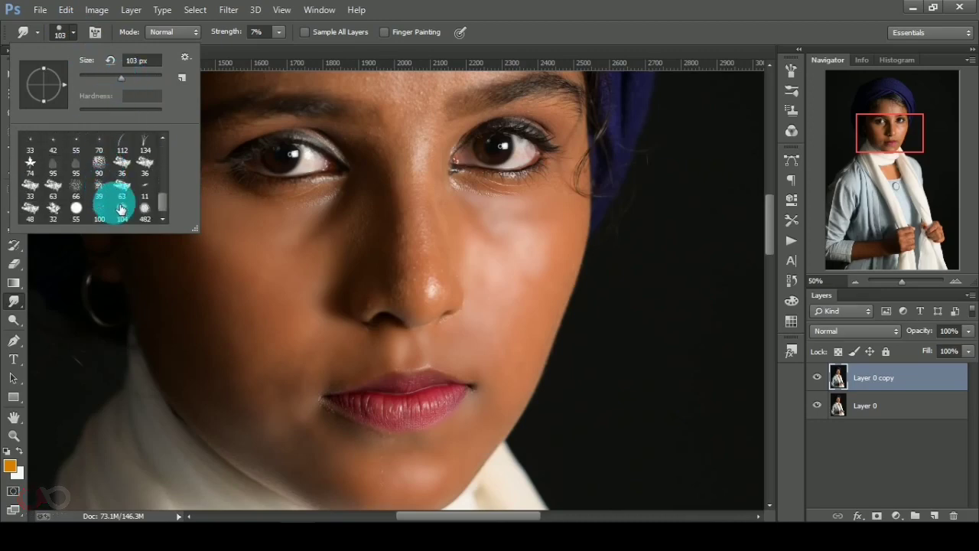
pyautogui.doubleClick(125, 215)
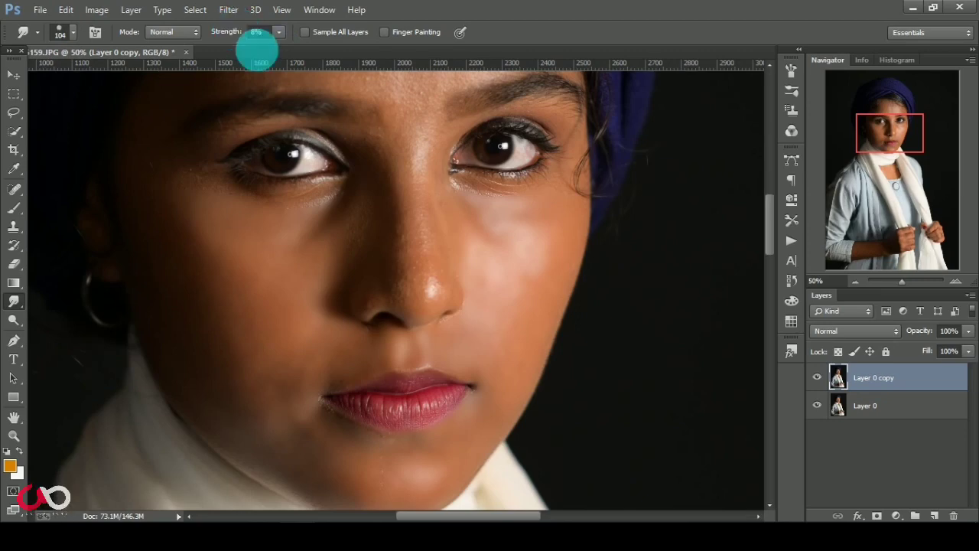
pyautogui.scroll(2, 422, 207)
pyautogui.scroll(-3, 421, 208)
pyautogui.scroll(2, 417, 218)
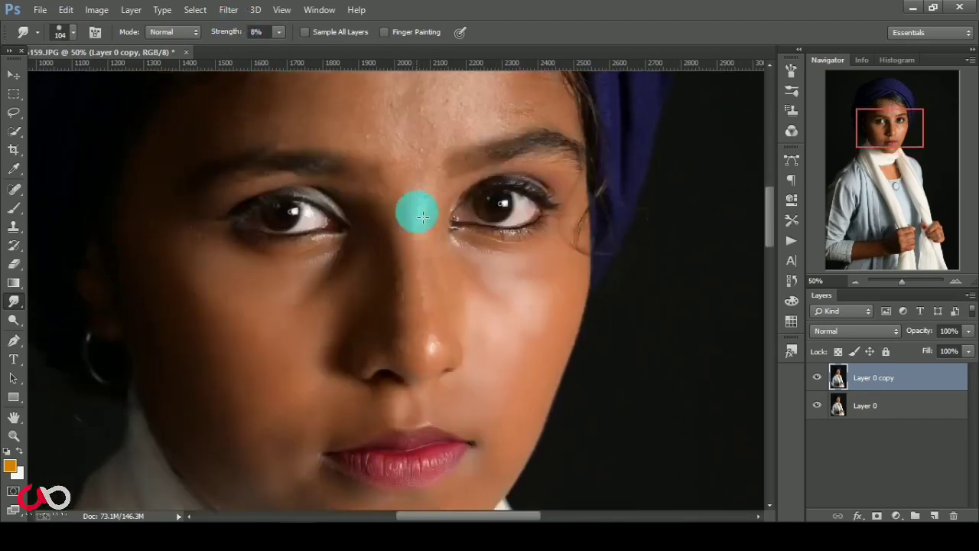
pyautogui.scroll(4, 415, 210)
pyautogui.rightClick(429, 234)
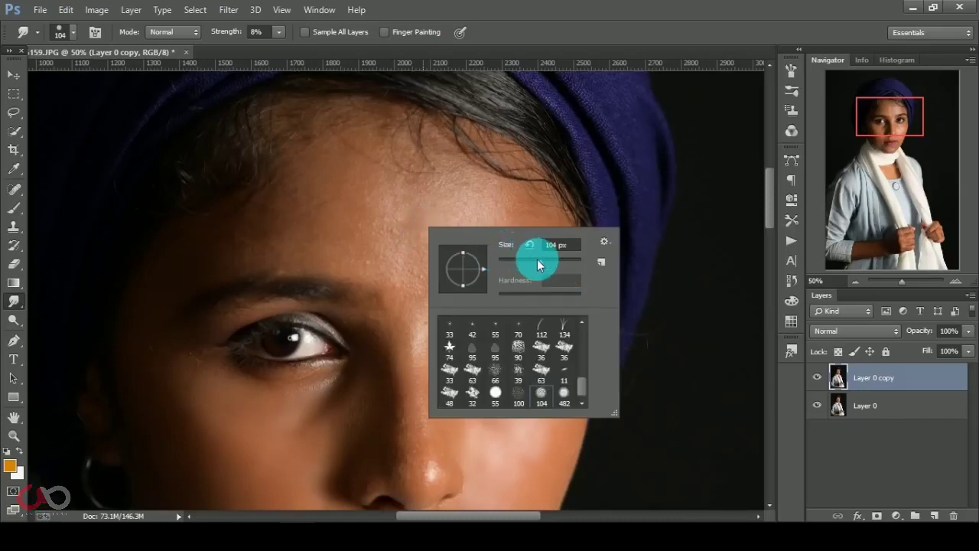
pyautogui.press('Return')
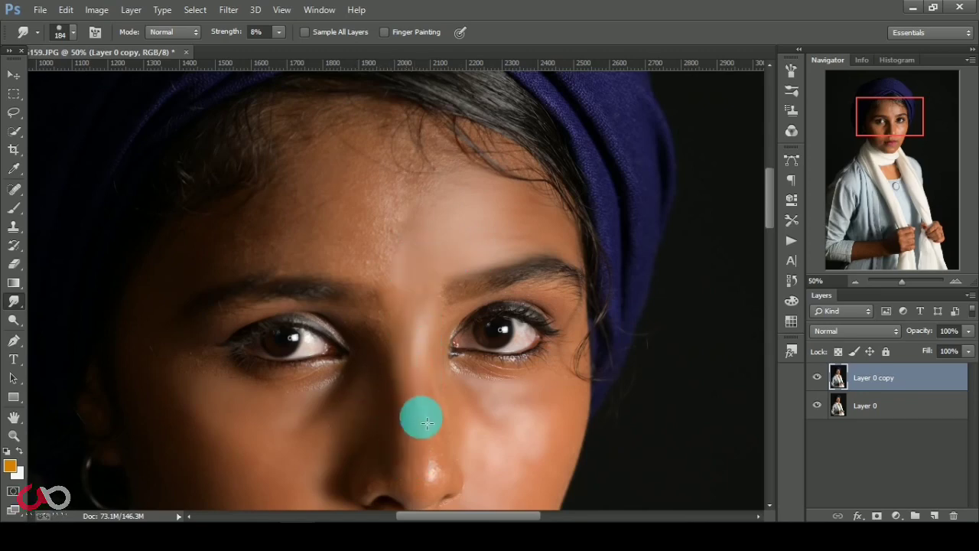
# Smudge the skin on the nose tip and between the eyes.
pyautogui.scroll(-2, 420, 416)
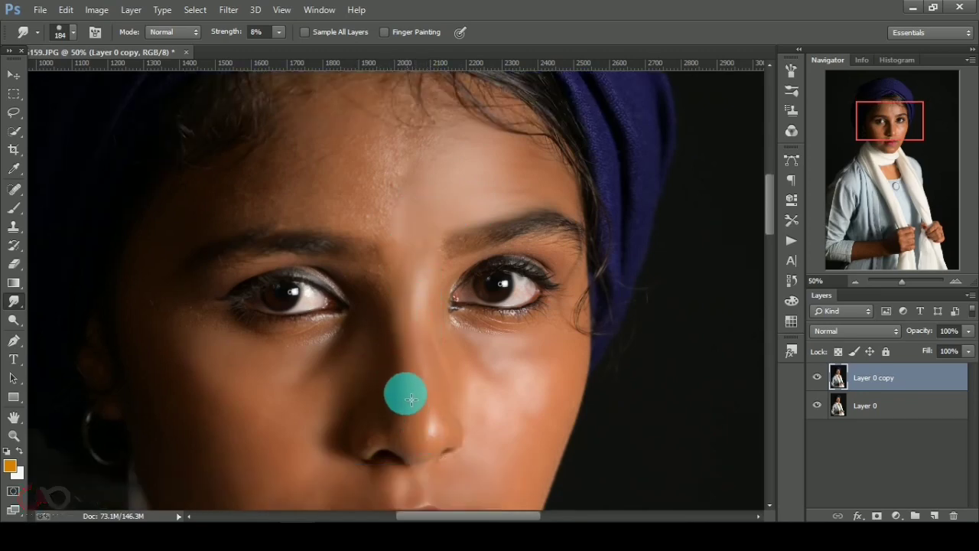
pyautogui.moveTo(384, 435)
pyautogui.mouseDown()
pyautogui.moveTo(426, 443)
pyautogui.moveTo(433, 400)
pyautogui.mouseUp()
pyautogui.scroll(2, 383, 251)
pyautogui.moveTo(383, 251)
pyautogui.mouseDown()
pyautogui.moveTo(380, 354)
pyautogui.moveTo(396, 253)
pyautogui.moveTo(365, 270)
pyautogui.moveTo(375, 227)
pyautogui.moveTo(366, 226)
pyautogui.moveTo(428, 191)
pyautogui.moveTo(424, 225)
pyautogui.moveTo(409, 181)
pyautogui.moveTo(426, 163)
pyautogui.moveTo(329, 135)
pyautogui.moveTo(308, 201)
pyautogui.moveTo(266, 270)
pyautogui.moveTo(201, 278)
pyautogui.moveTo(153, 367)
pyautogui.moveTo(188, 407)
pyautogui.moveTo(182, 381)
pyautogui.mouseUp()
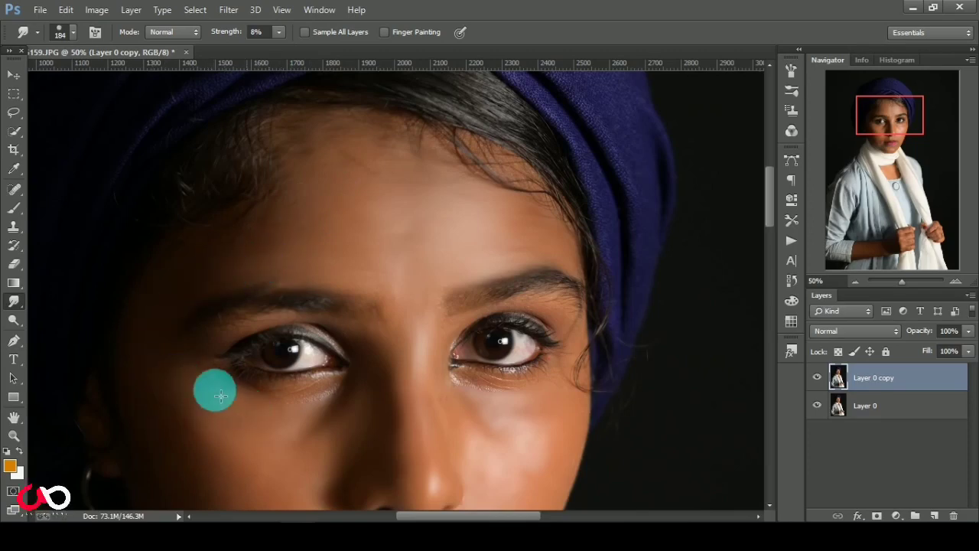
# Shrink the smudge brush to 94 px and smooth the cheeks beside both eyes.
pyautogui.rightClick(253, 407)
pyautogui.moveTo(360, 367); pyautogui.dragTo(368, 367)
pyautogui.moveTo(221, 389)
pyautogui.mouseDown()
pyautogui.moveTo(300, 395)
pyautogui.moveTo(330, 387)
pyautogui.moveTo(297, 413)
pyautogui.moveTo(206, 362)
pyautogui.moveTo(236, 323)
pyautogui.moveTo(394, 335)
pyautogui.moveTo(541, 329)
pyautogui.moveTo(555, 313)
pyautogui.moveTo(437, 339)
pyautogui.moveTo(480, 384)
pyautogui.moveTo(524, 382)
pyautogui.mouseUp()
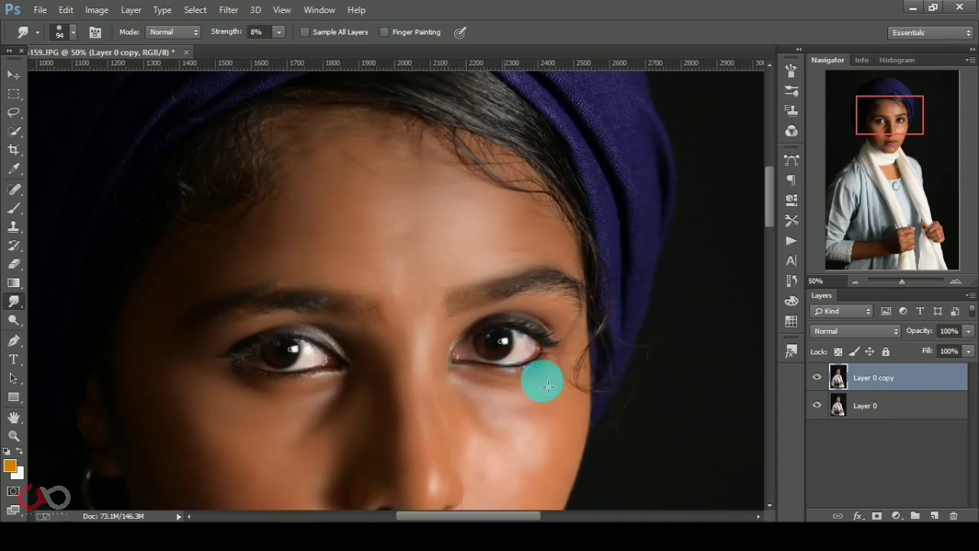
pyautogui.moveTo(583, 367)
pyautogui.mouseDown()
pyautogui.moveTo(569, 360)
pyautogui.moveTo(588, 391)
pyautogui.moveTo(584, 405)
pyautogui.mouseUp()
pyautogui.scroll(-2, 573, 411)
pyautogui.scroll(-2, 573, 412)
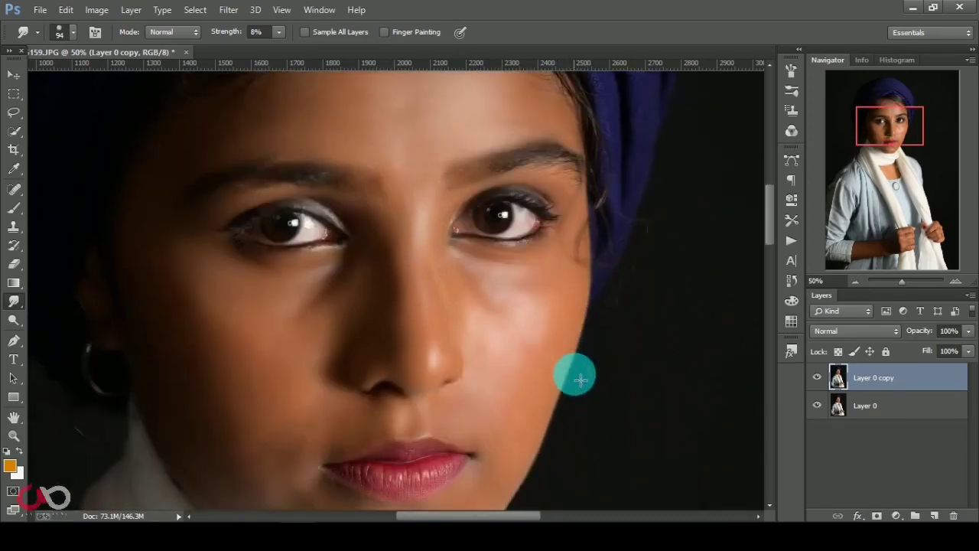
pyautogui.scroll(-2, 575, 376)
# Set the smudge brush to size 50 and smooth the lower lip corner and edge.
pyautogui.scroll(1, 302, 423)
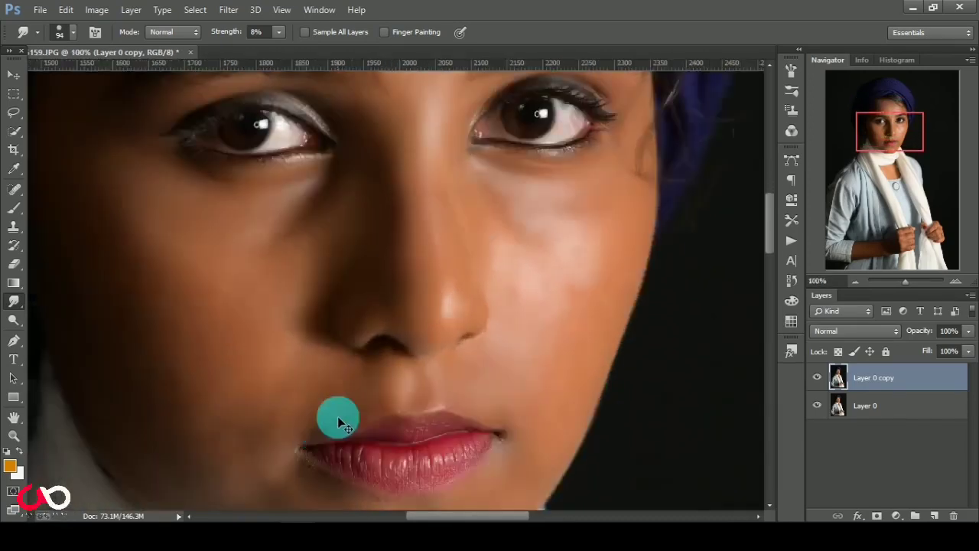
pyautogui.scroll(1, 334, 415)
pyautogui.rightClick(351, 299)
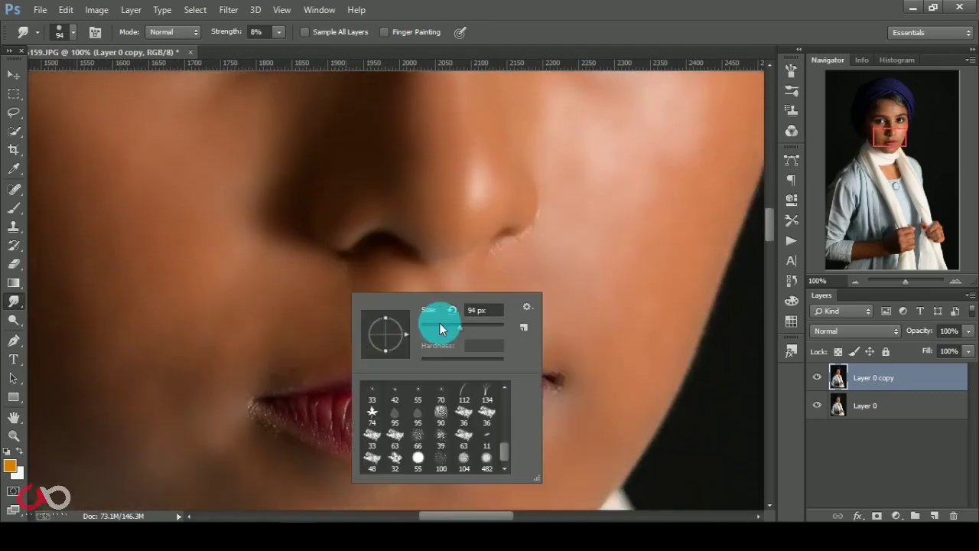
pyautogui.write('50')
pyautogui.press('Return')
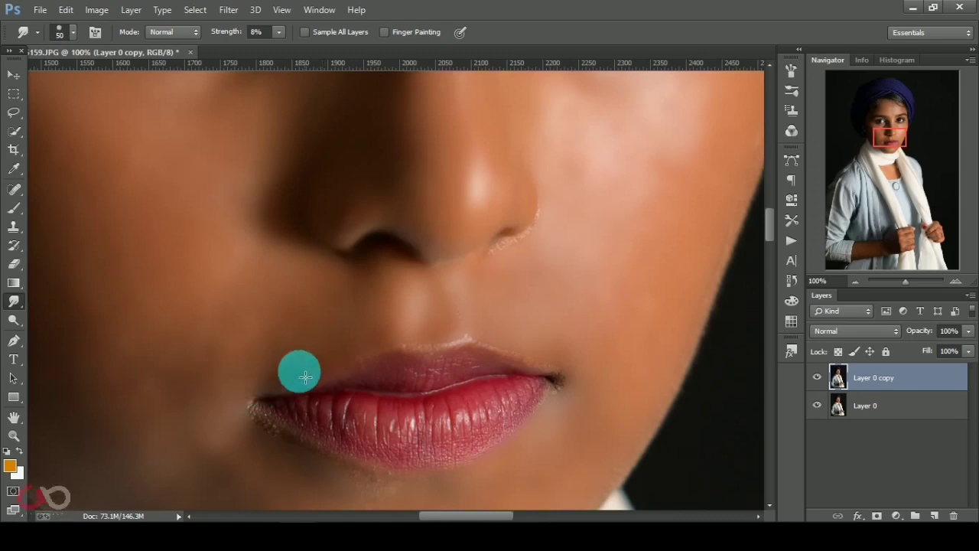
pyautogui.moveTo(286, 383)
pyautogui.mouseDown()
pyautogui.moveTo(253, 411)
pyautogui.moveTo(322, 461)
pyautogui.moveTo(410, 494)
pyautogui.moveTo(267, 415)
pyautogui.moveTo(378, 344)
pyautogui.moveTo(494, 353)
pyautogui.moveTo(557, 375)
pyautogui.mouseUp()
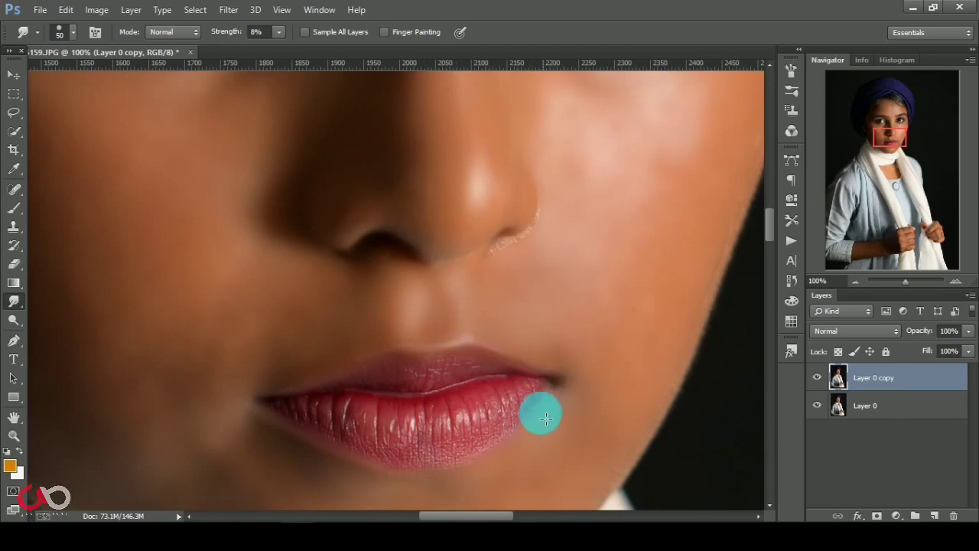
pyautogui.moveTo(546, 418)
pyautogui.mouseDown()
pyautogui.moveTo(495, 457)
pyautogui.moveTo(372, 469)
pyautogui.mouseUp()
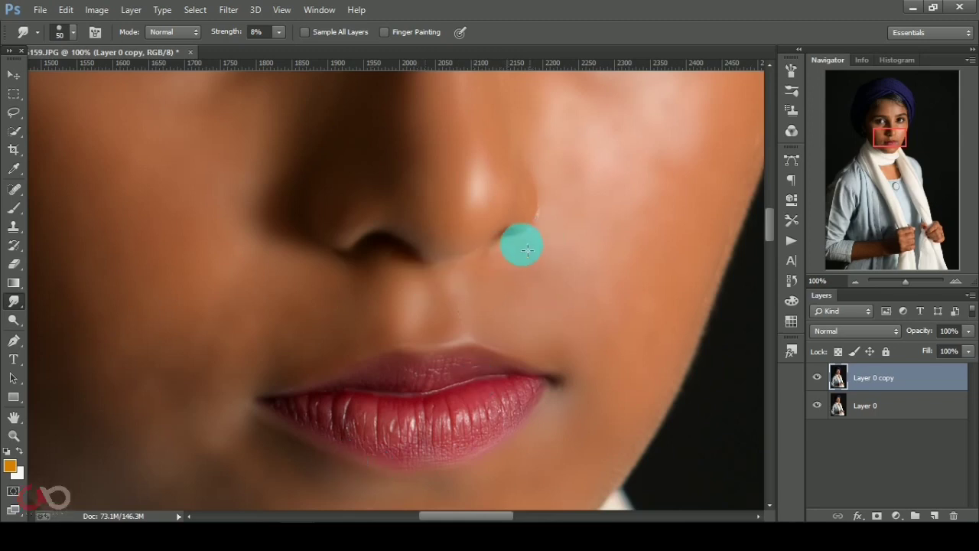
# Smooth the skin beside the nostril, the cheek and under both eyes.
pyautogui.moveTo(534, 254)
pyautogui.mouseDown()
pyautogui.moveTo(327, 321)
pyautogui.moveTo(365, 367)
pyautogui.moveTo(347, 387)
pyautogui.moveTo(306, 334)
pyautogui.mouseUp()
pyautogui.scroll(2, 302, 302)
pyautogui.scroll(5, 302, 306)
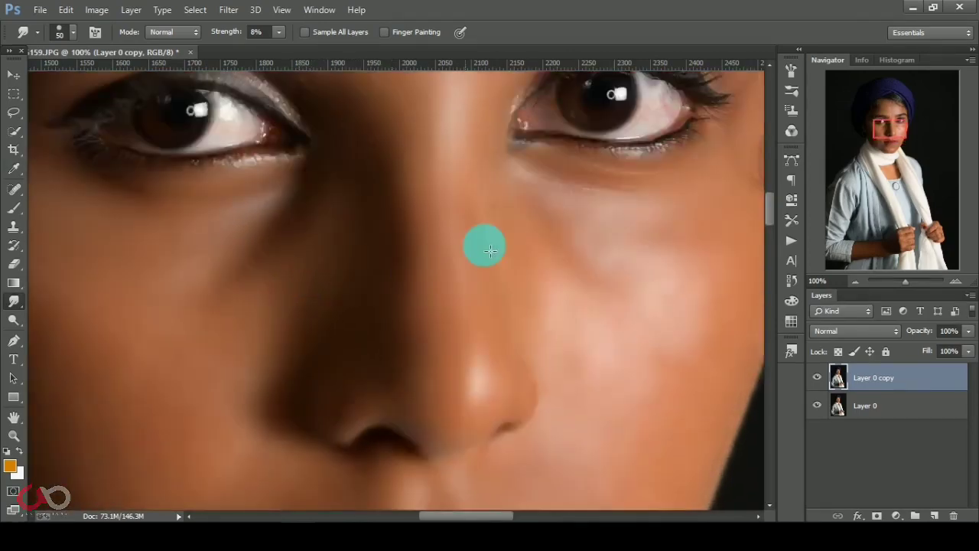
pyautogui.moveTo(513, 251)
pyautogui.mouseDown()
pyautogui.moveTo(495, 287)
pyautogui.moveTo(516, 298)
pyautogui.moveTo(603, 214)
pyautogui.moveTo(584, 186)
pyautogui.moveTo(547, 181)
pyautogui.mouseUp()
pyautogui.moveTo(168, 236); pyautogui.dragTo(191, 222)
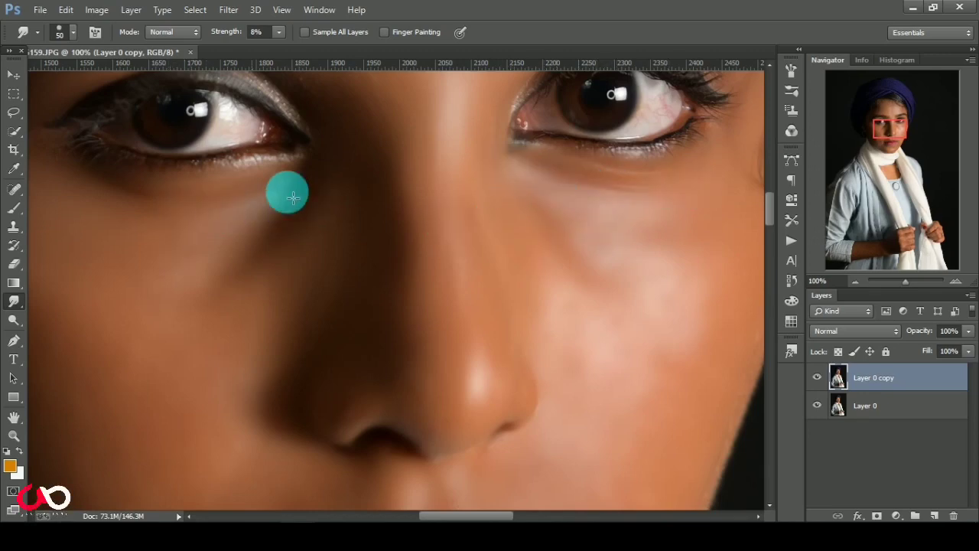
pyautogui.moveTo(488, 515); pyautogui.dragTo(528, 516)
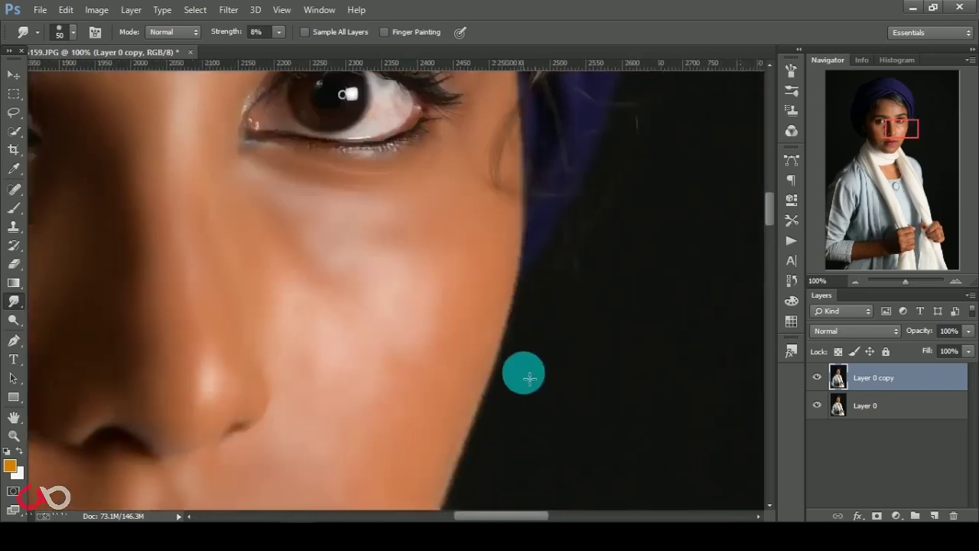
pyautogui.scroll(-4, 507, 278)
pyautogui.scroll(-1, 444, 284)
# Soften the right jawline edge down to the chin.
pyautogui.moveTo(446, 320)
pyautogui.mouseDown()
pyautogui.moveTo(395, 385)
pyautogui.moveTo(382, 454)
pyautogui.moveTo(340, 497)
pyautogui.moveTo(478, 220)
pyautogui.moveTo(514, 259)
pyautogui.moveTo(477, 283)
pyautogui.moveTo(500, 217)
pyautogui.moveTo(483, 221)
pyautogui.mouseUp()
pyautogui.scroll(1, 444, 251)
pyautogui.scroll(1, 522, 214)
pyautogui.scroll(1, 487, 221)
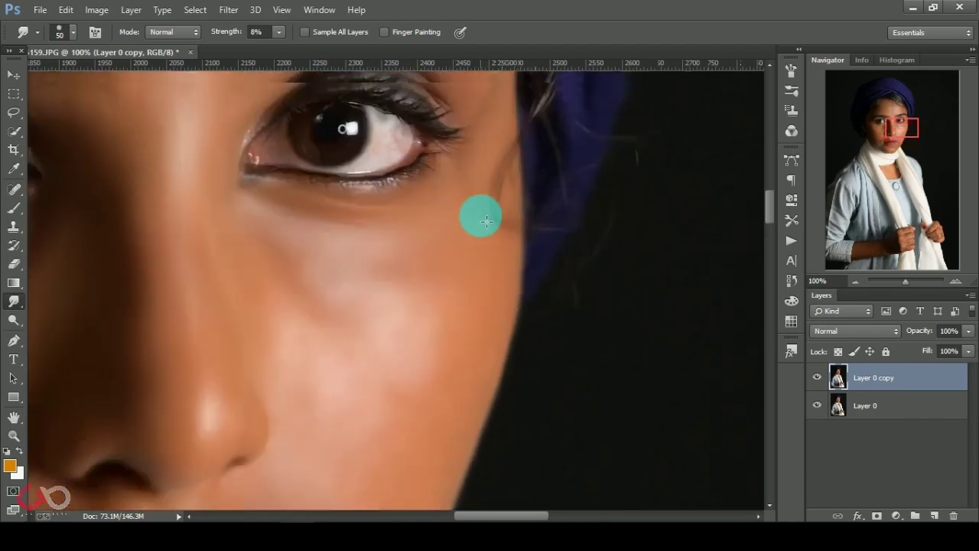
pyautogui.scroll(2, 486, 222)
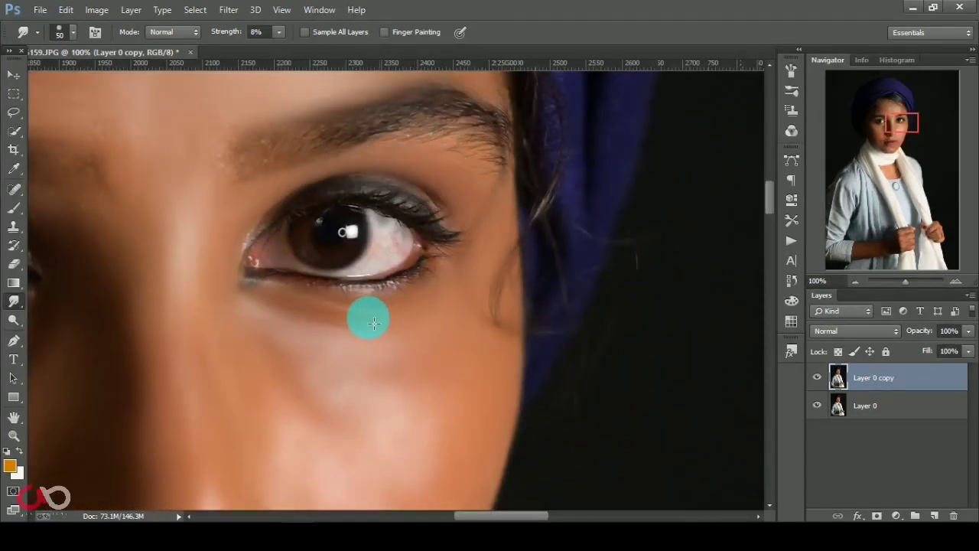
pyautogui.scroll(1, 428, 307)
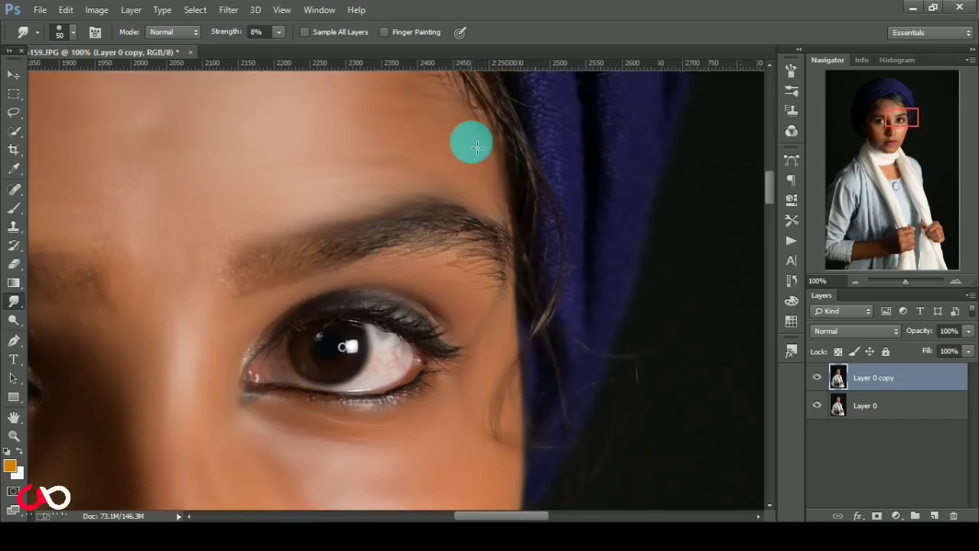
pyautogui.scroll(1, 475, 229)
pyautogui.scroll(-2, 478, 287)
pyautogui.scroll(-1, 473, 284)
# Smooth the shading on the chin below the lower lip.
pyautogui.scroll(-2, 475, 285)
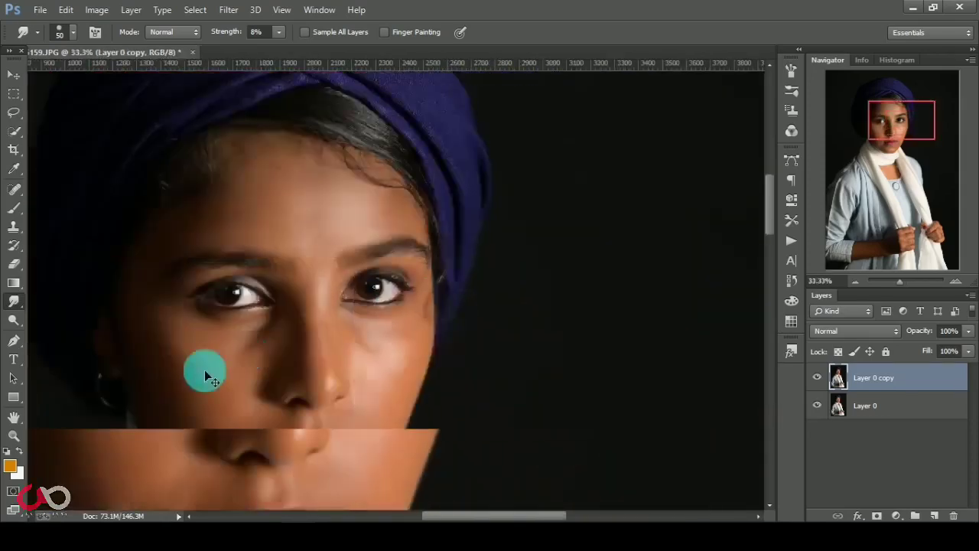
pyautogui.scroll(-2, 149, 404)
pyautogui.scroll(2, 291, 418)
pyautogui.scroll(1, 292, 418)
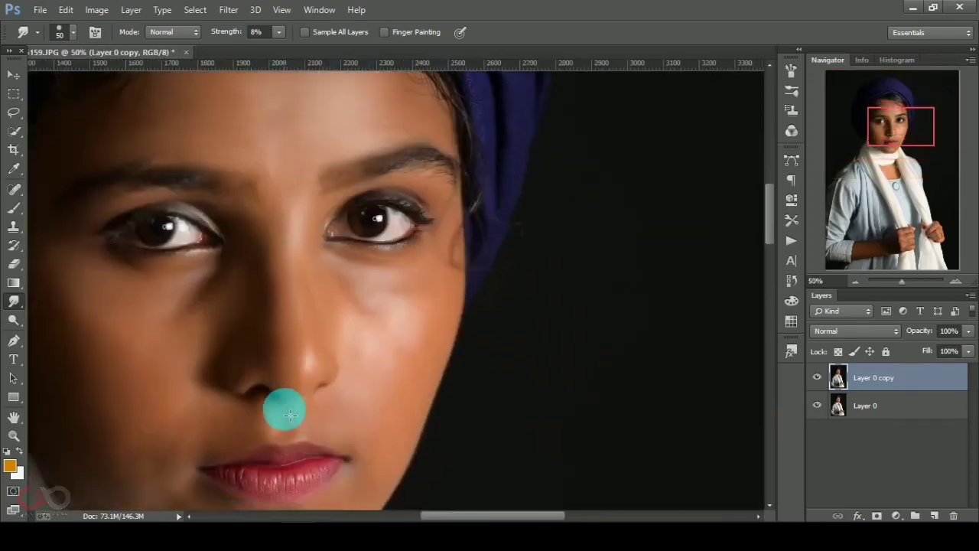
pyautogui.scroll(-2, 475, 459)
pyautogui.moveTo(498, 514); pyautogui.dragTo(459, 517)
pyautogui.scroll(1, 389, 460)
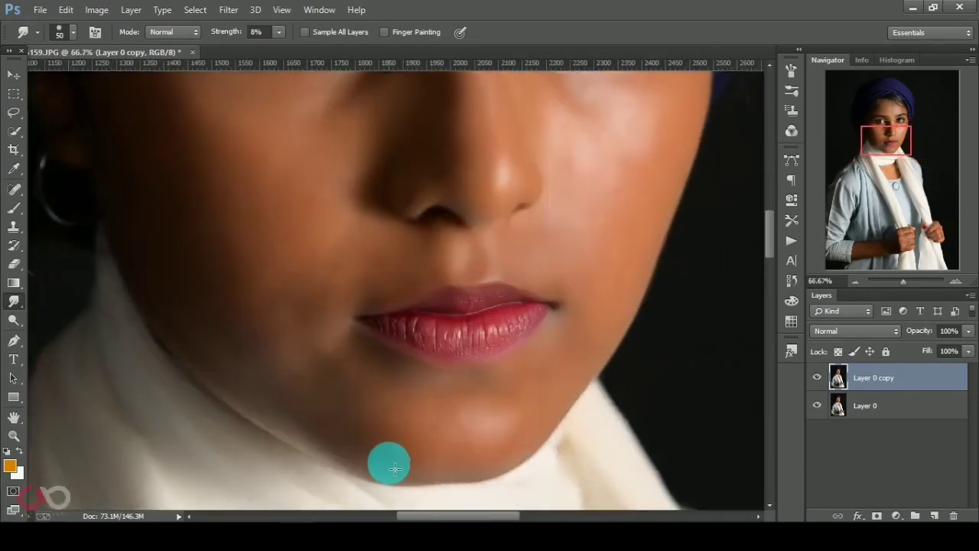
pyautogui.scroll(-1, 448, 343)
pyautogui.moveTo(435, 373)
pyautogui.mouseDown()
pyautogui.moveTo(431, 383)
pyautogui.moveTo(449, 400)
pyautogui.moveTo(400, 426)
pyautogui.moveTo(490, 423)
pyautogui.moveTo(531, 394)
pyautogui.moveTo(577, 329)
pyautogui.moveTo(338, 396)
pyautogui.moveTo(376, 411)
pyautogui.moveTo(288, 374)
pyautogui.moveTo(314, 396)
pyautogui.moveTo(247, 351)
pyautogui.moveTo(171, 278)
pyautogui.moveTo(161, 235)
pyautogui.moveTo(144, 253)
pyautogui.moveTo(143, 214)
pyautogui.moveTo(175, 269)
pyautogui.moveTo(153, 247)
pyautogui.moveTo(168, 274)
pyautogui.moveTo(204, 310)
pyautogui.moveTo(423, 337)
pyautogui.moveTo(391, 322)
pyautogui.moveTo(437, 319)
pyautogui.moveTo(364, 345)
pyautogui.mouseUp()
# Soften the lower jaw edge where it meets the white scarf.
pyautogui.scroll(-1, 375, 341)
pyautogui.scroll(2, 358, 341)
pyautogui.scroll(2, 358, 341)
pyautogui.scroll(4, 371, 352)
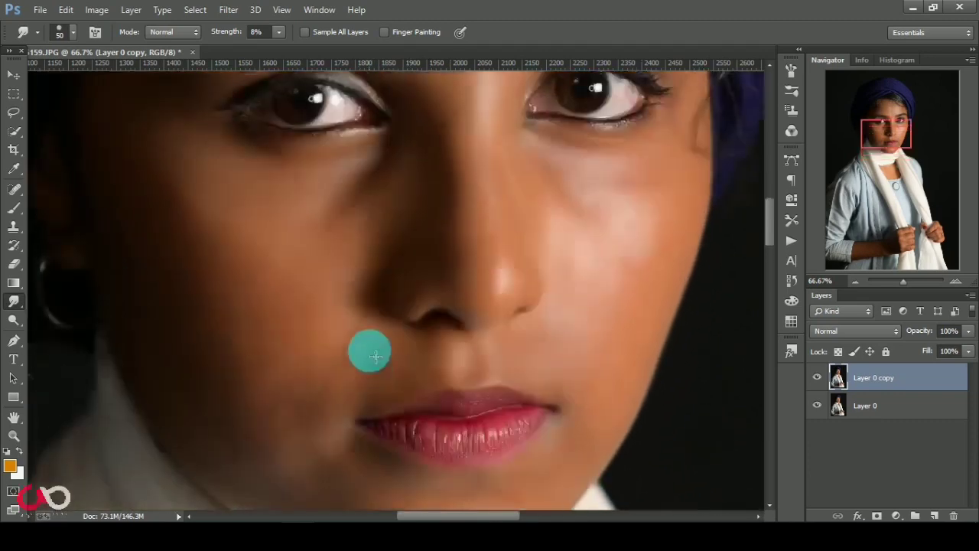
pyautogui.scroll(4, 372, 351)
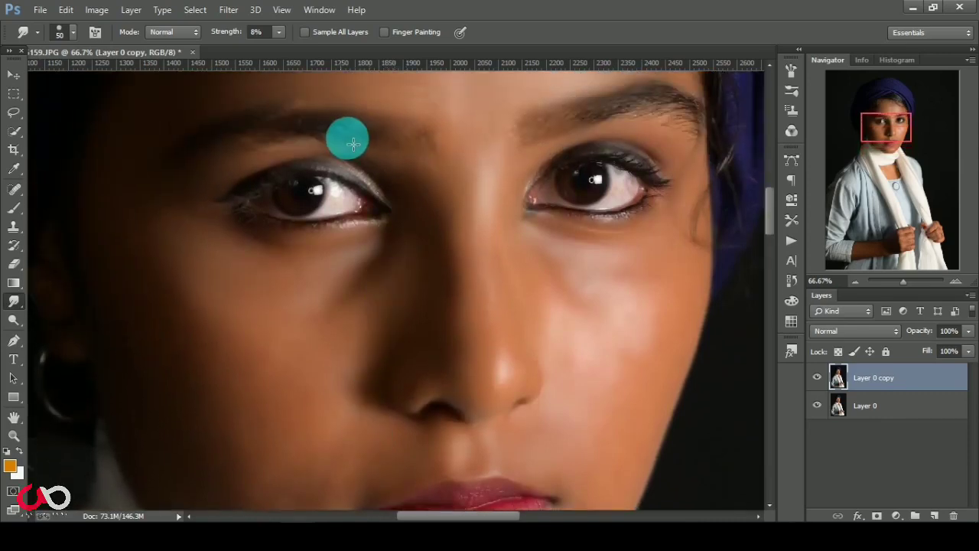
pyautogui.scroll(-2, 482, 225)
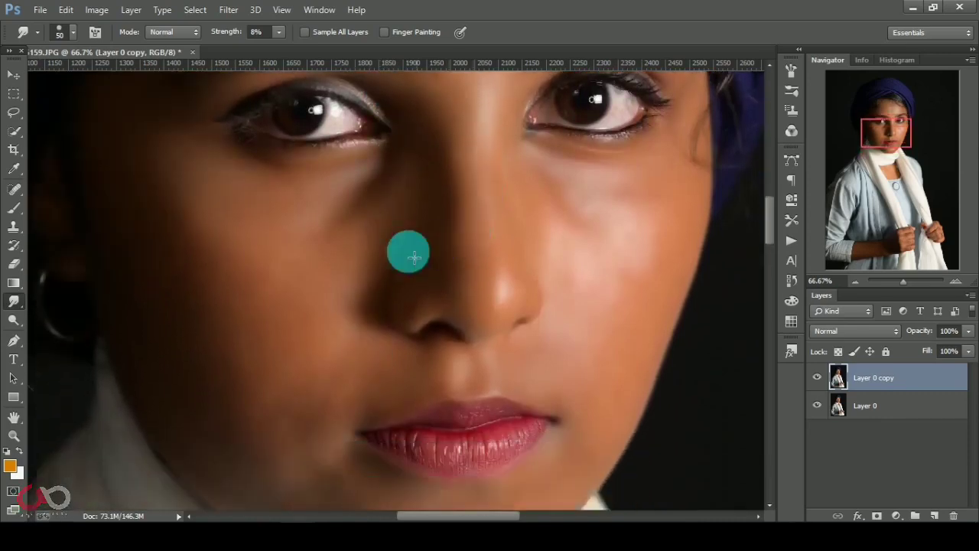
pyautogui.scroll(-3, 409, 252)
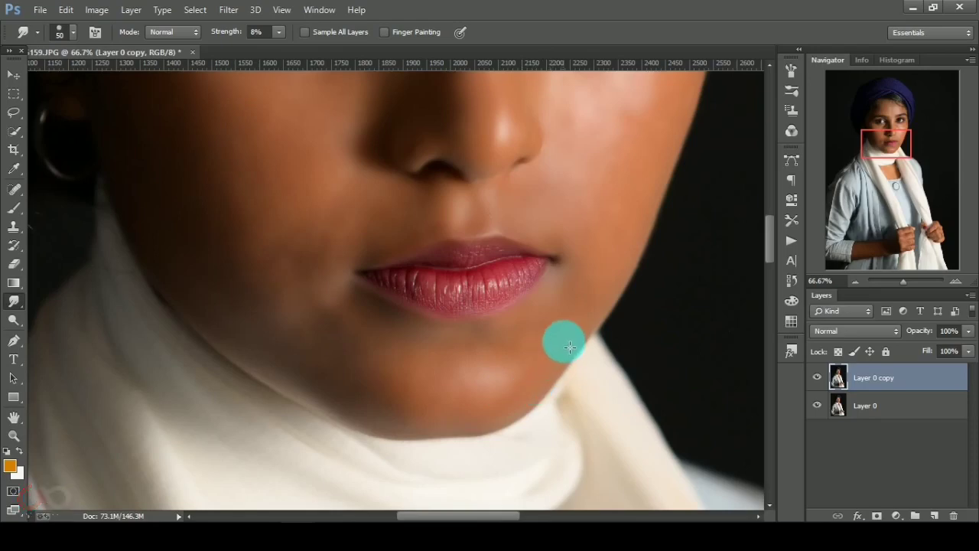
pyautogui.moveTo(542, 407)
pyautogui.mouseDown()
pyautogui.moveTo(470, 436)
pyautogui.moveTo(587, 454)
pyautogui.mouseUp()
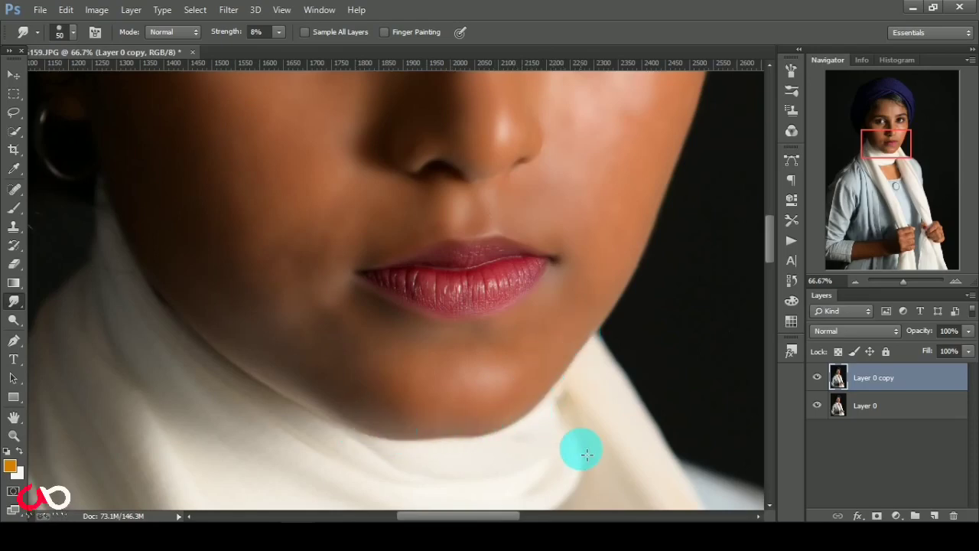
# Zoom out and blend the skin just below the neckline.
pyautogui.hotkey('ctrl', '-')
pyautogui.scroll(-5, 579, 440)
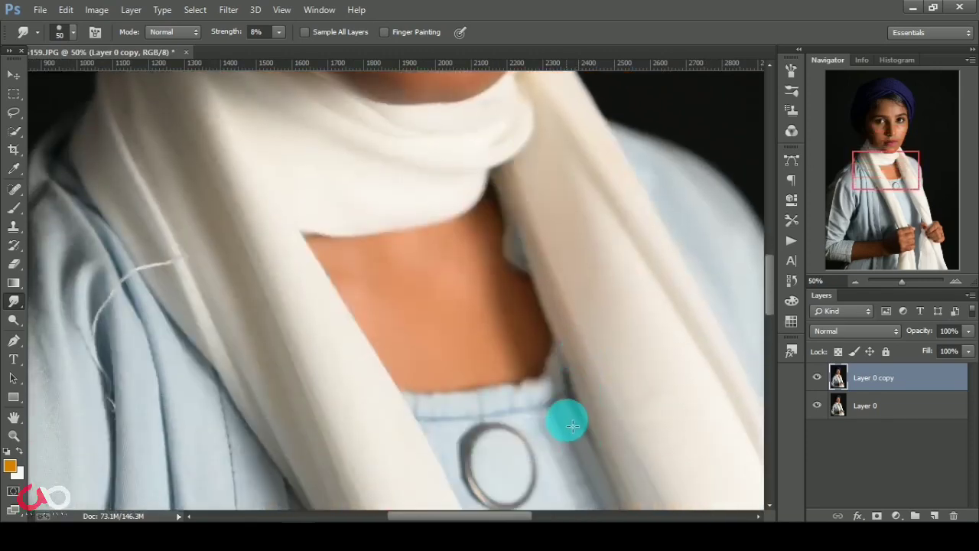
pyautogui.rightClick(479, 339)
pyautogui.click(377, 284)
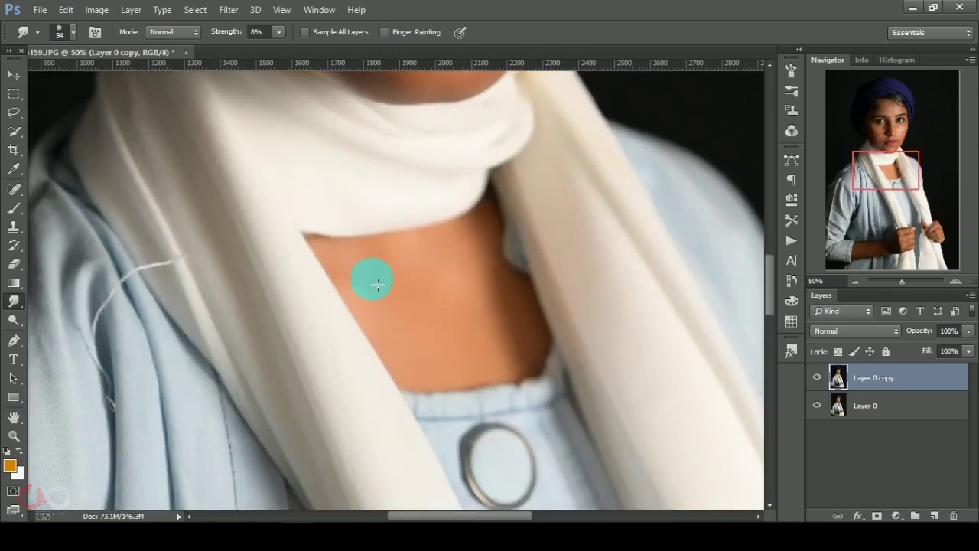
pyautogui.moveTo(438, 382)
pyautogui.mouseDown()
pyautogui.moveTo(531, 349)
pyautogui.moveTo(463, 373)
pyautogui.mouseUp()
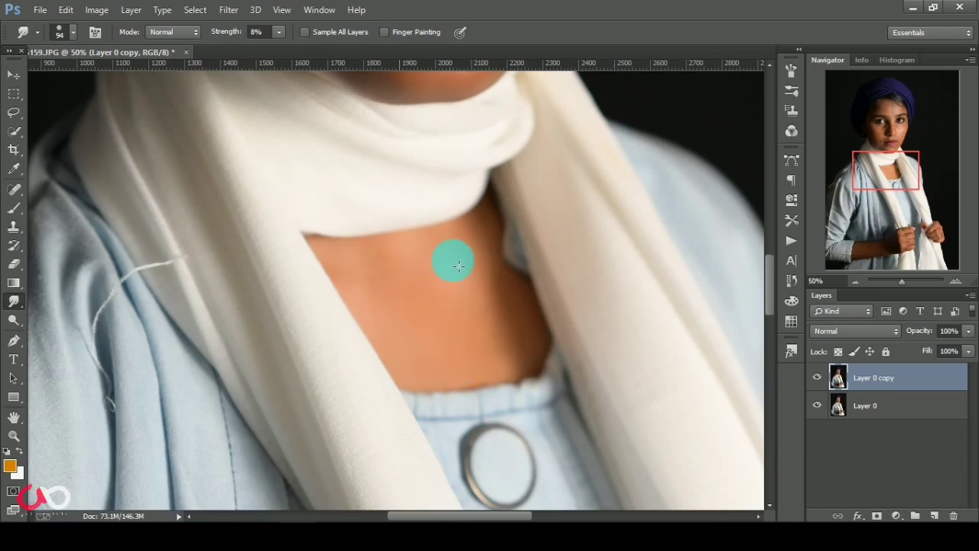
# Enlarge the smudge brush to 244 and smooth the forearm and fingers near the ring.
pyautogui.hotkey('ctrl', '-')
pyautogui.hotkey('ctrl', '-')
pyautogui.hotkey('ctrl', '-')
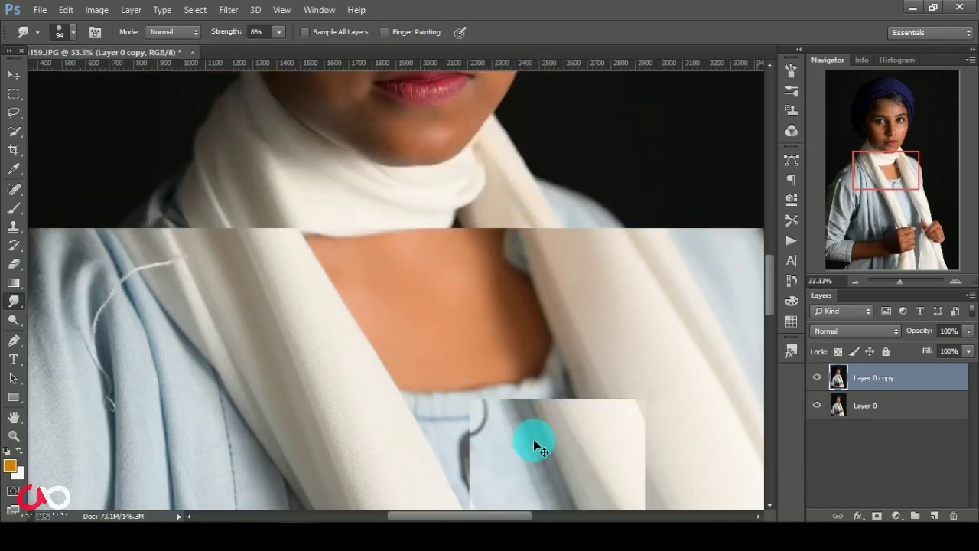
pyautogui.scroll(1, 338, 401)
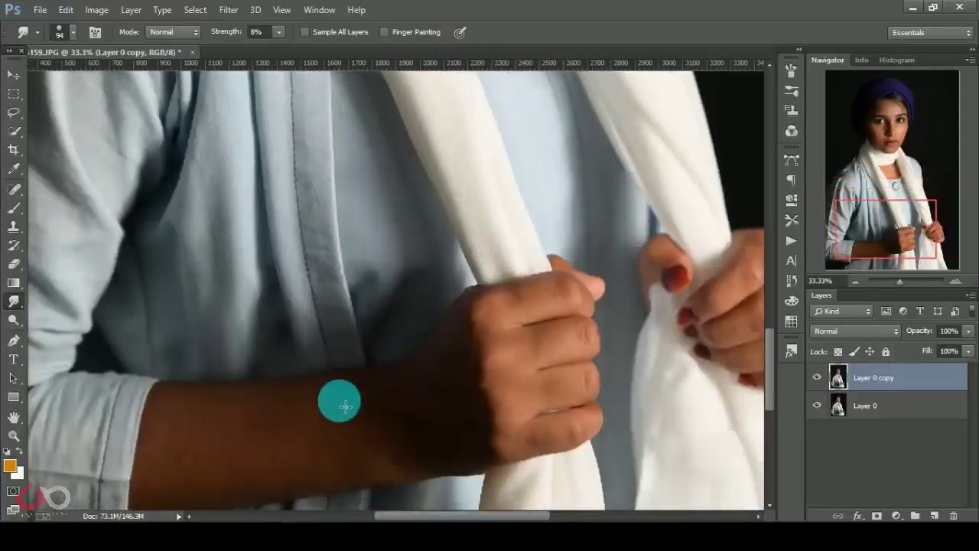
pyautogui.scroll(-2, 338, 400)
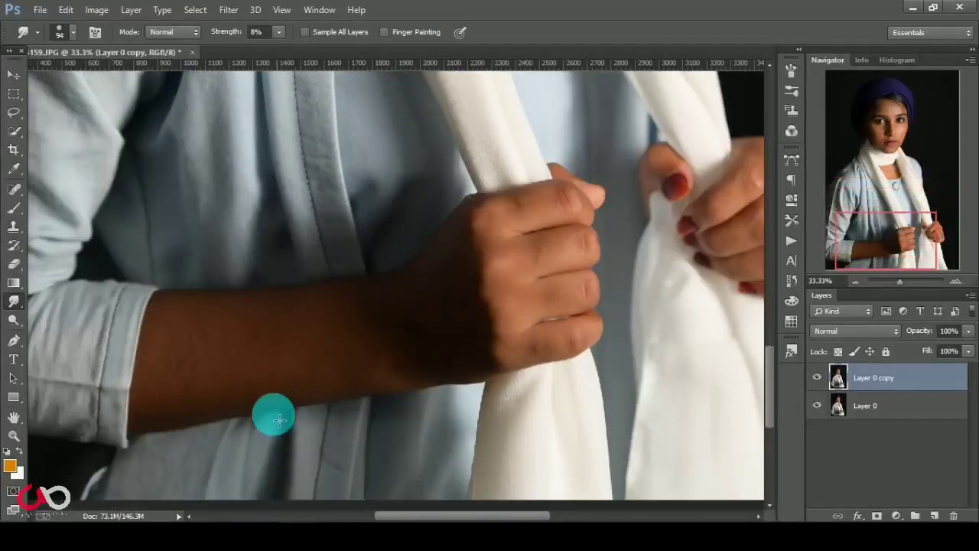
pyautogui.rightClick(223, 398)
pyautogui.press('Return')
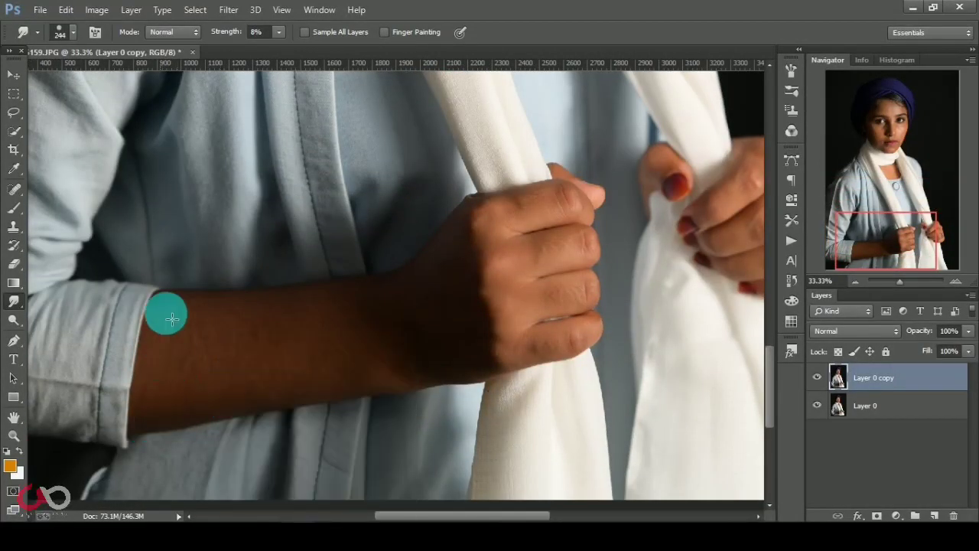
pyautogui.moveTo(268, 316)
pyautogui.mouseDown()
pyautogui.moveTo(296, 306)
pyautogui.moveTo(267, 343)
pyautogui.moveTo(332, 343)
pyautogui.moveTo(250, 366)
pyautogui.moveTo(258, 400)
pyautogui.moveTo(431, 344)
pyautogui.moveTo(394, 364)
pyautogui.moveTo(525, 345)
pyautogui.moveTo(516, 299)
pyautogui.moveTo(580, 296)
pyautogui.moveTo(510, 263)
pyautogui.moveTo(525, 251)
pyautogui.moveTo(536, 201)
pyautogui.moveTo(569, 251)
pyautogui.moveTo(439, 468)
pyautogui.moveTo(485, 227)
pyautogui.moveTo(485, 433)
pyautogui.moveTo(433, 498)
pyautogui.moveTo(475, 518)
pyautogui.mouseUp()
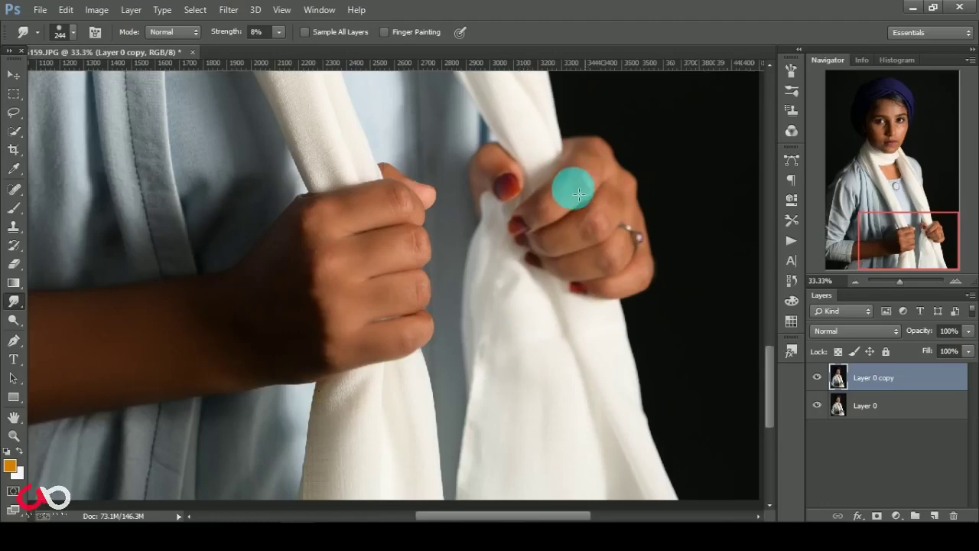
pyautogui.moveTo(574, 190)
pyautogui.mouseDown()
pyautogui.moveTo(572, 254)
pyautogui.moveTo(625, 248)
pyautogui.mouseUp()
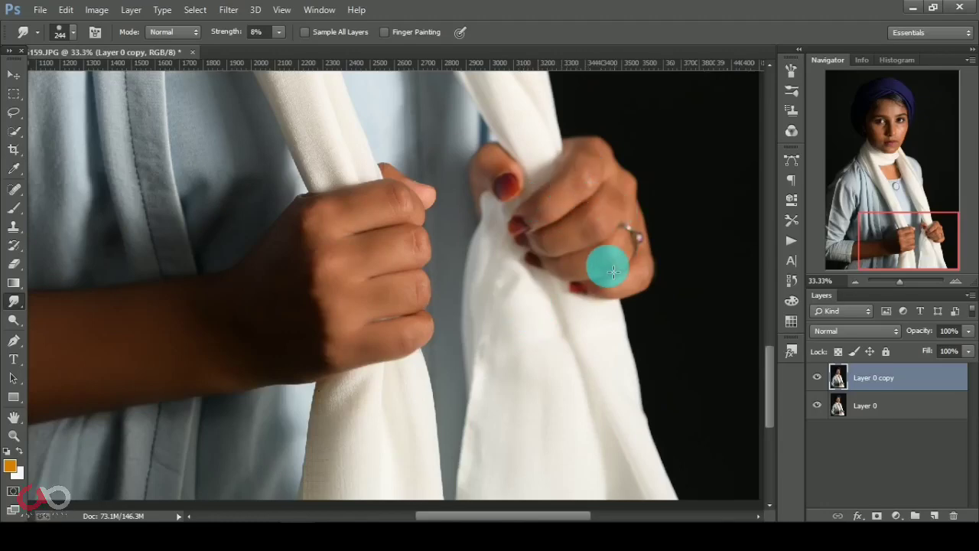
pyautogui.scroll(-2, 564, 306)
pyautogui.scroll(-3, 444, 267)
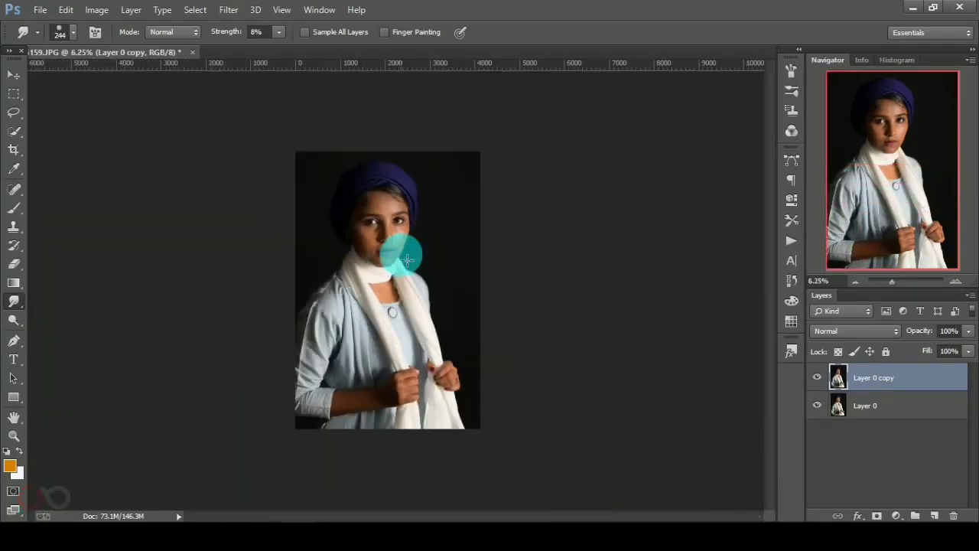
# Zoom in on the face and resize the smudge brush to 142.
pyautogui.scroll(1, 402, 247)
pyautogui.scroll(2, 395, 234)
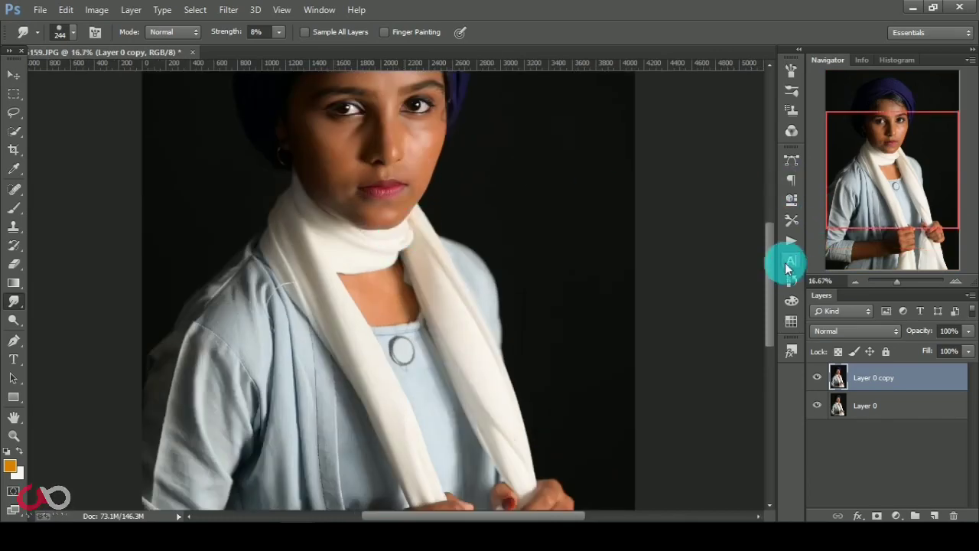
pyautogui.scroll(1, 416, 280)
pyautogui.scroll(1, 414, 284)
pyautogui.scroll(1, 413, 289)
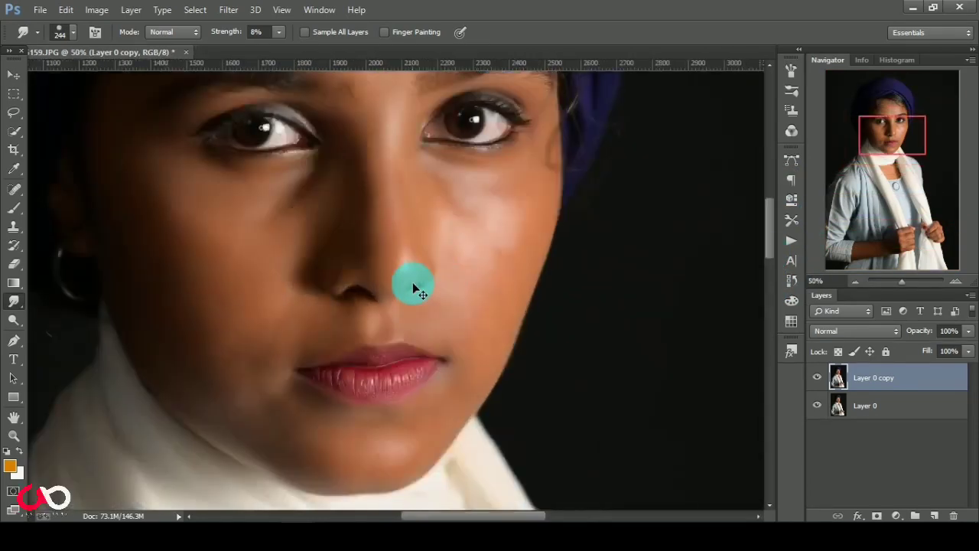
pyautogui.scroll(3, 413, 241)
pyautogui.scroll(2, 306, 197)
pyautogui.rightClick(440, 226)
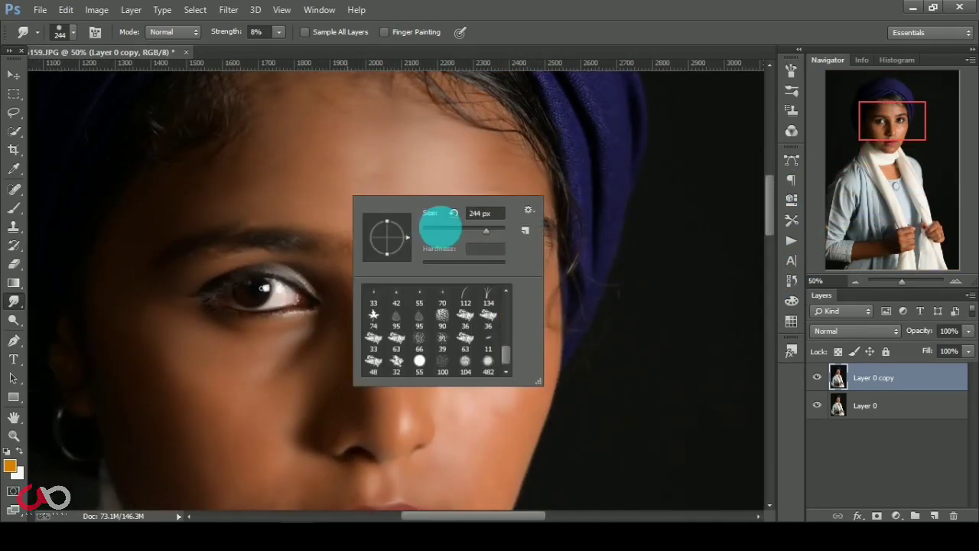
pyautogui.press('Return')
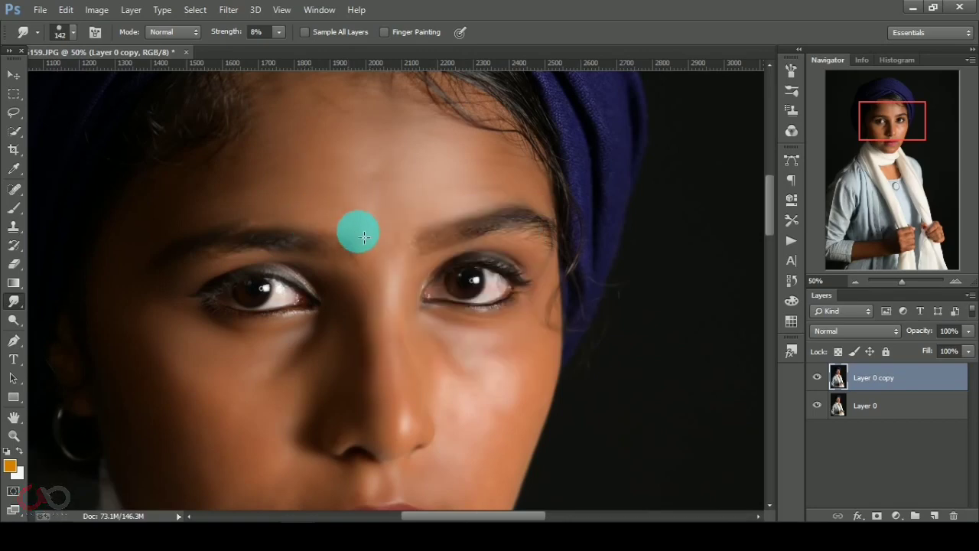
# Smooth the forehead skin up to the hairline.
pyautogui.moveTo(280, 163)
pyautogui.mouseDown()
pyautogui.moveTo(222, 180)
pyautogui.moveTo(169, 179)
pyautogui.mouseUp()
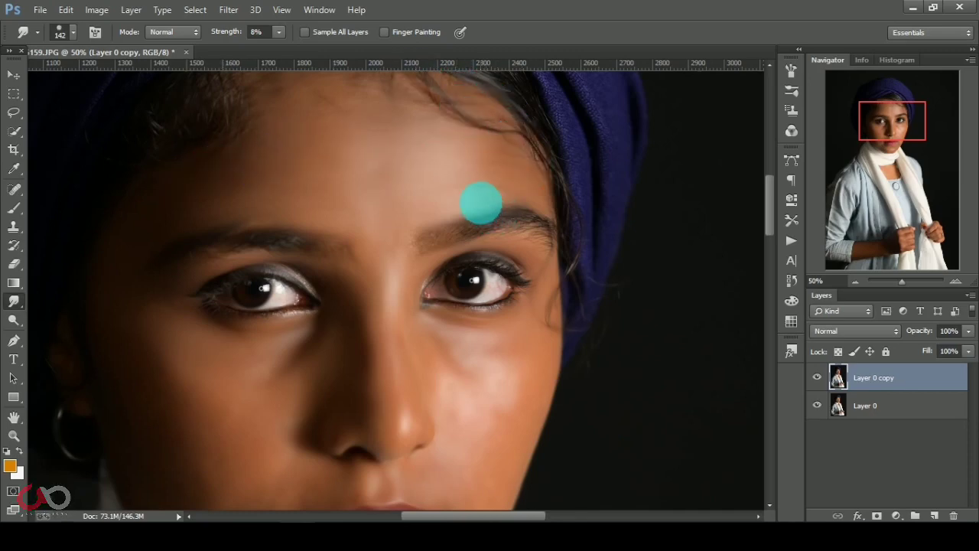
pyautogui.scroll(2, 486, 206)
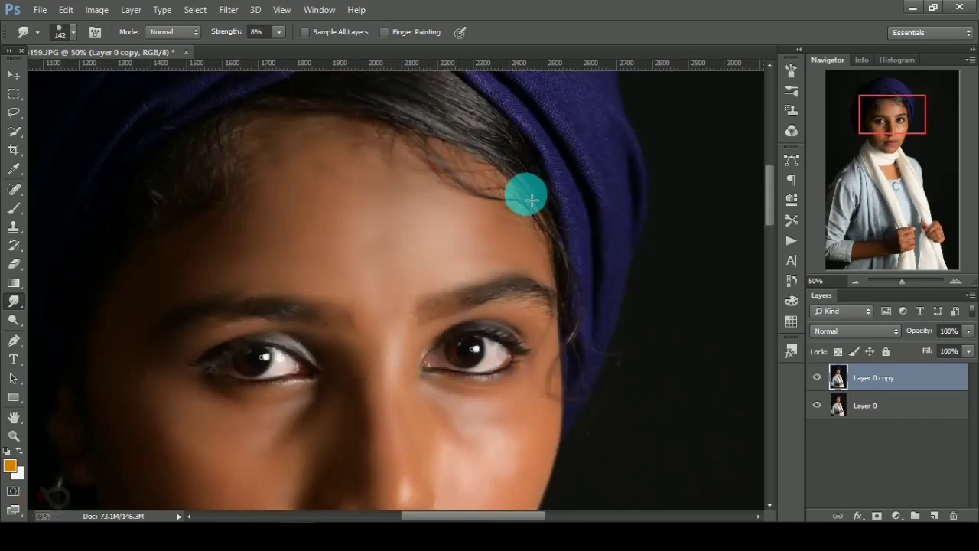
pyautogui.scroll(-1, 570, 380)
pyautogui.scroll(-1, 567, 375)
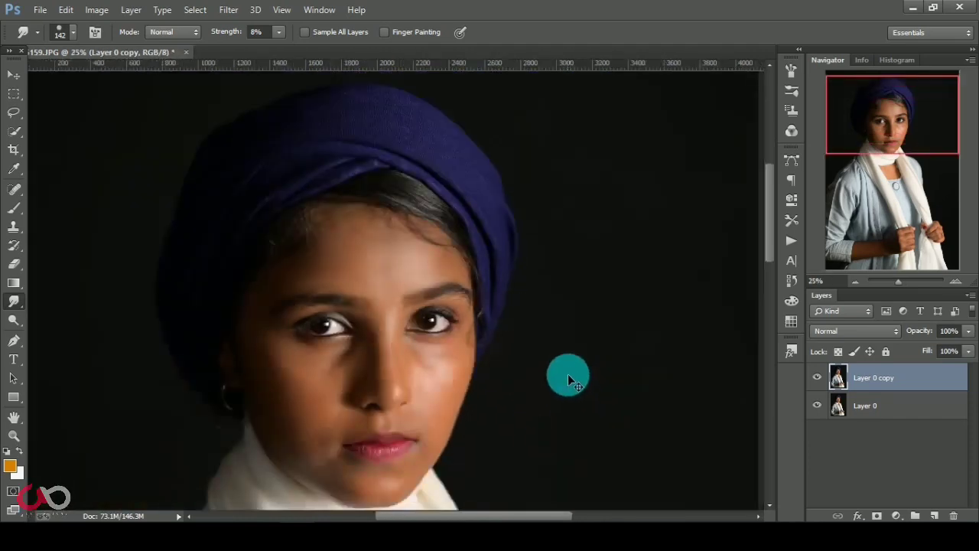
pyautogui.scroll(-1, 503, 351)
pyautogui.scroll(-1, 498, 353)
pyautogui.scroll(-1, 489, 367)
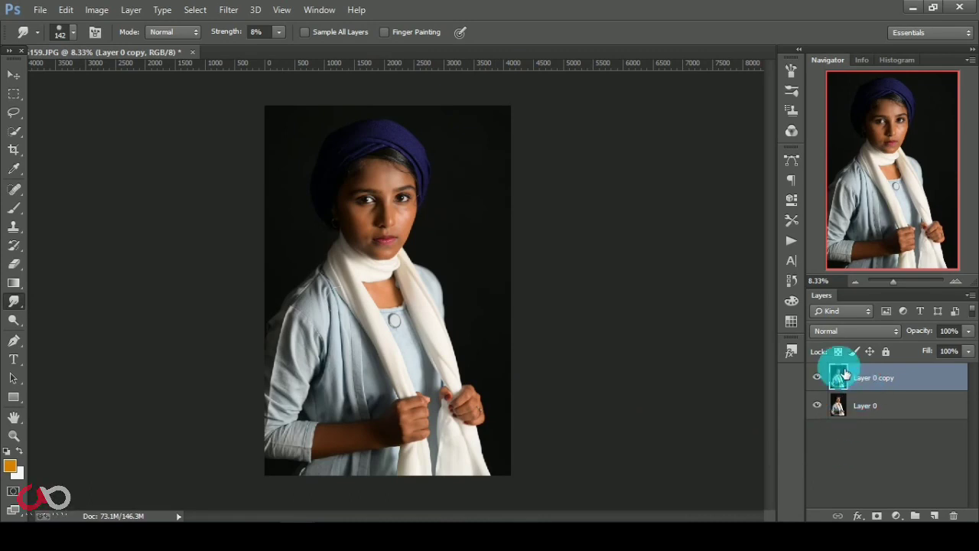
pyautogui.hotkey('ctrl', '+')
pyautogui.hotkey('ctrl', '+')
pyautogui.hotkey('ctrl', '+')
pyautogui.scroll(3, 483, 289)
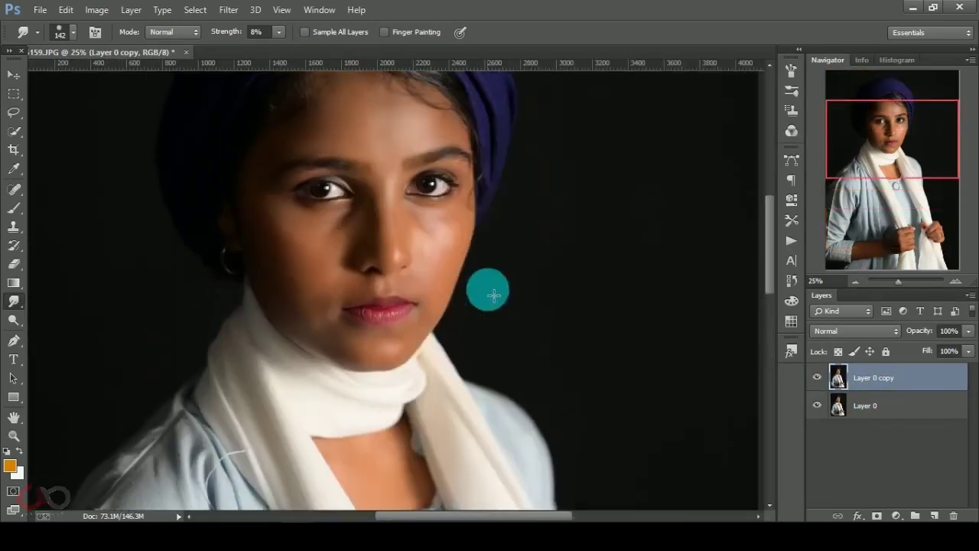
pyautogui.click(818, 378)
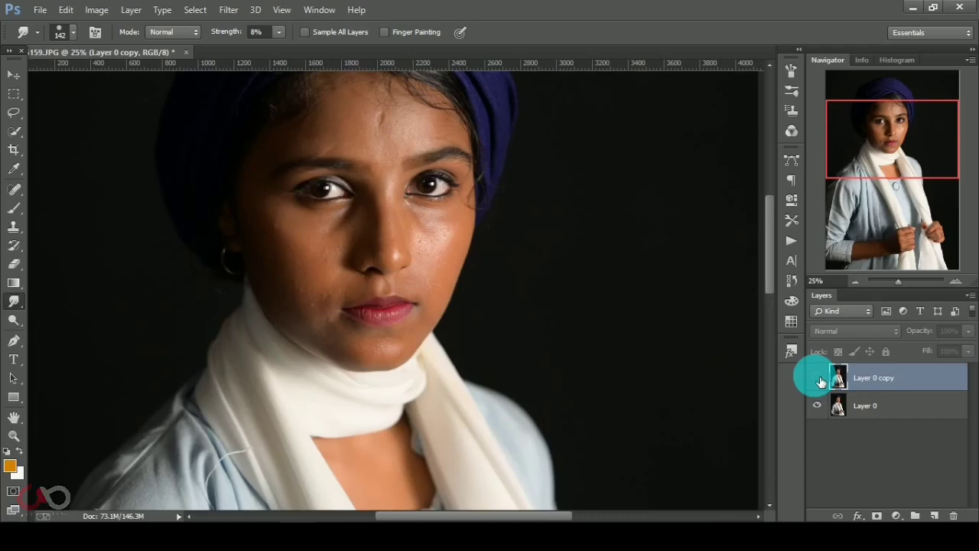
pyautogui.click(819, 379)
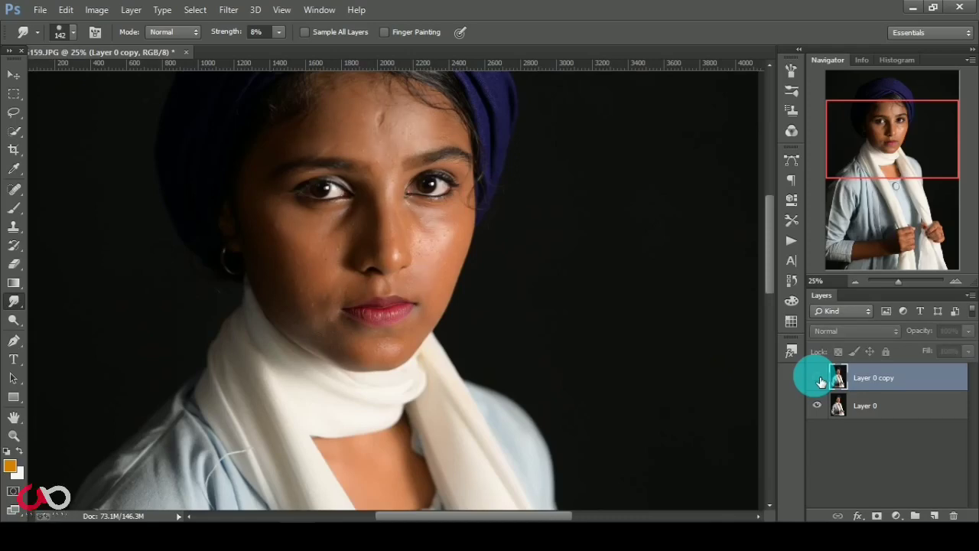
pyautogui.click(818, 378)
pyautogui.click(818, 378)
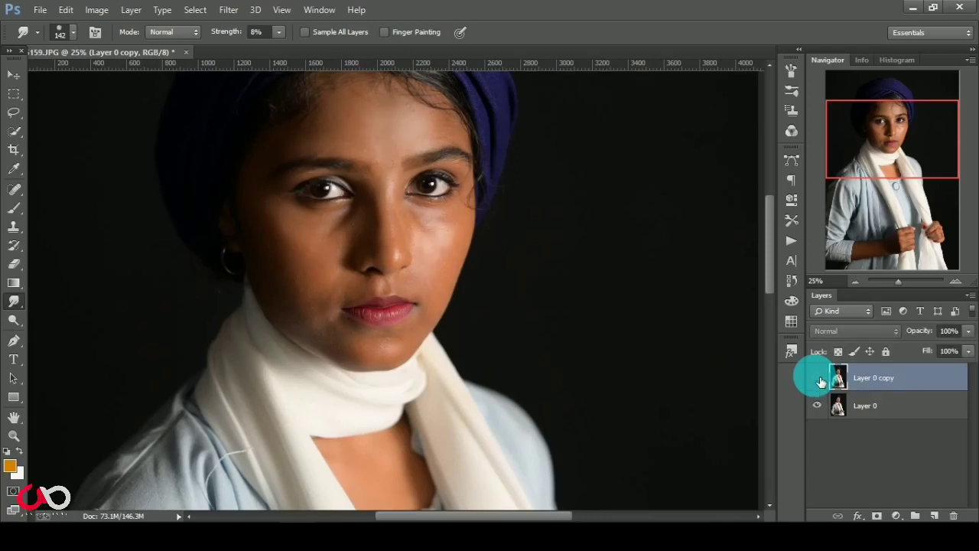
pyautogui.click(819, 379)
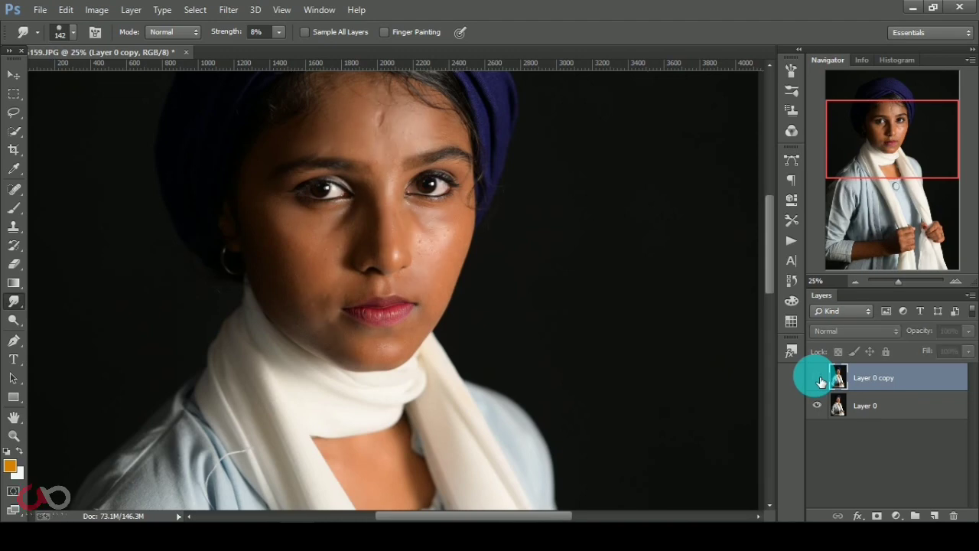
pyautogui.hotkey('ctrl', '-')
pyautogui.hotkey('ctrl', '-')
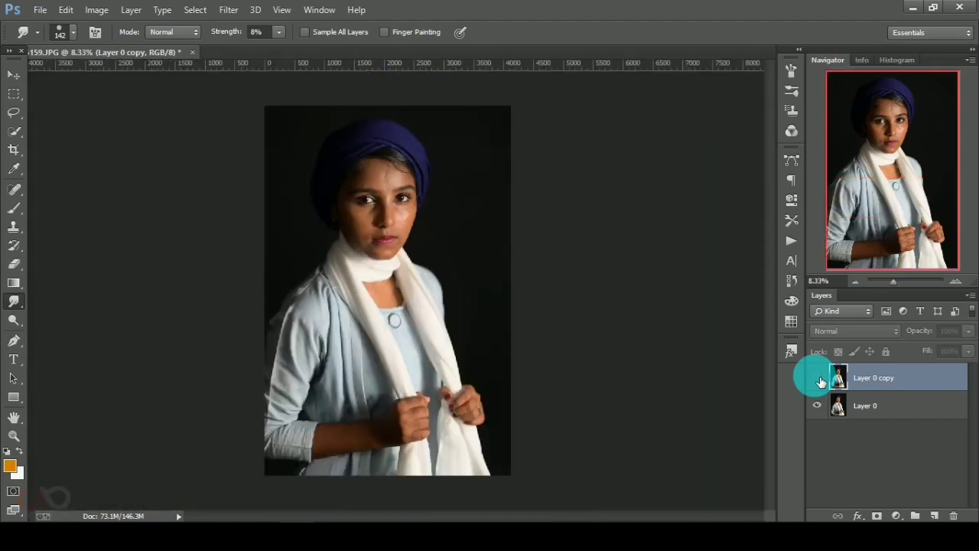
pyautogui.click(818, 378)
pyautogui.click(876, 378)
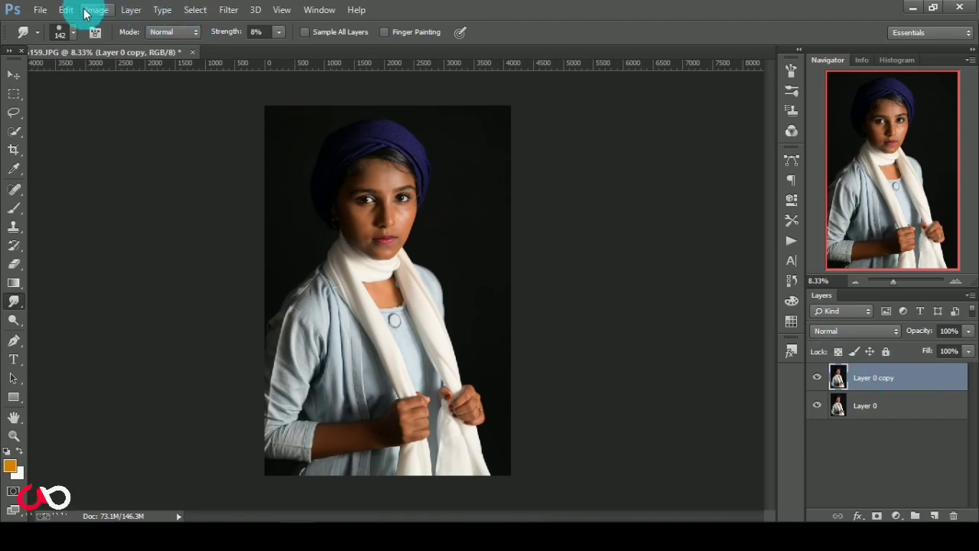
# Apply a 2-pixel High Pass filter to Layer 0 copy.
pyautogui.click(228, 9)
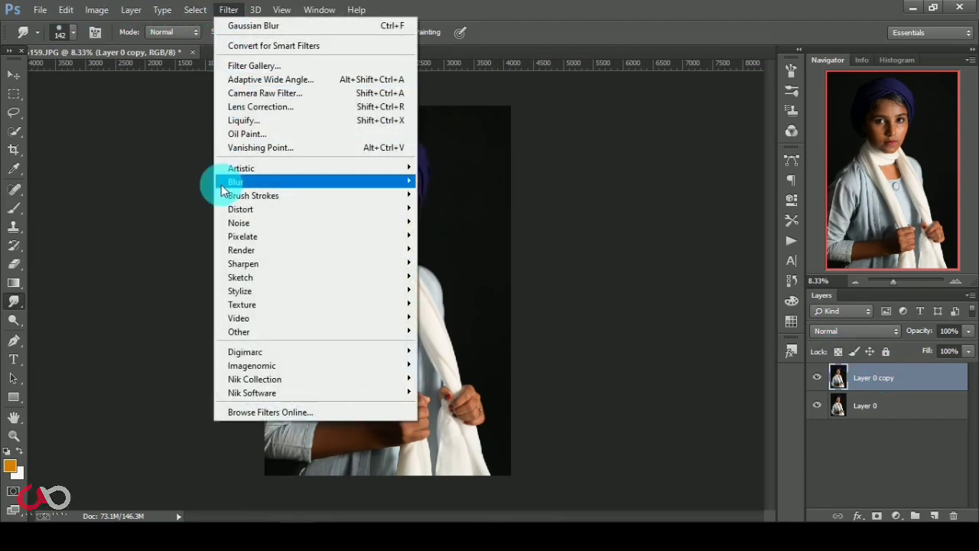
pyautogui.moveTo(314, 332)
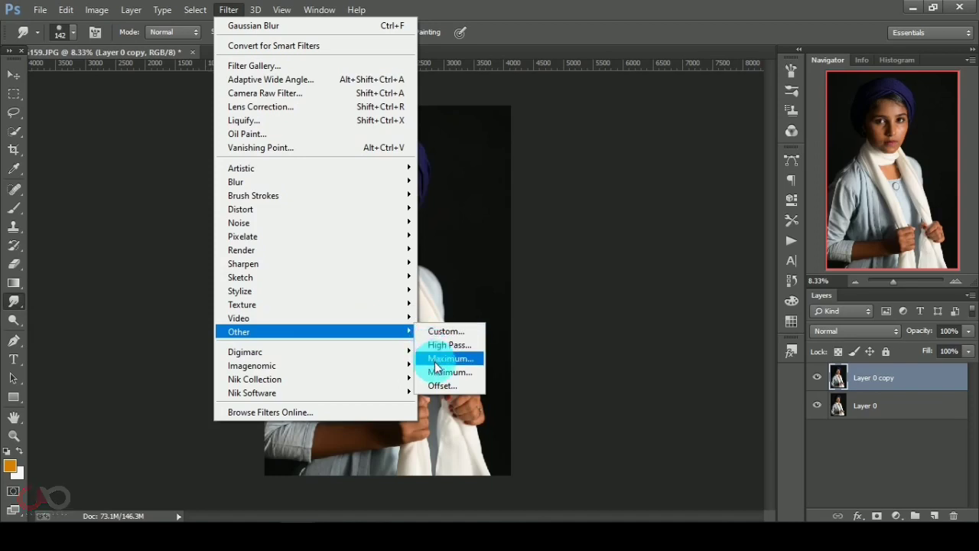
pyautogui.click(451, 348)
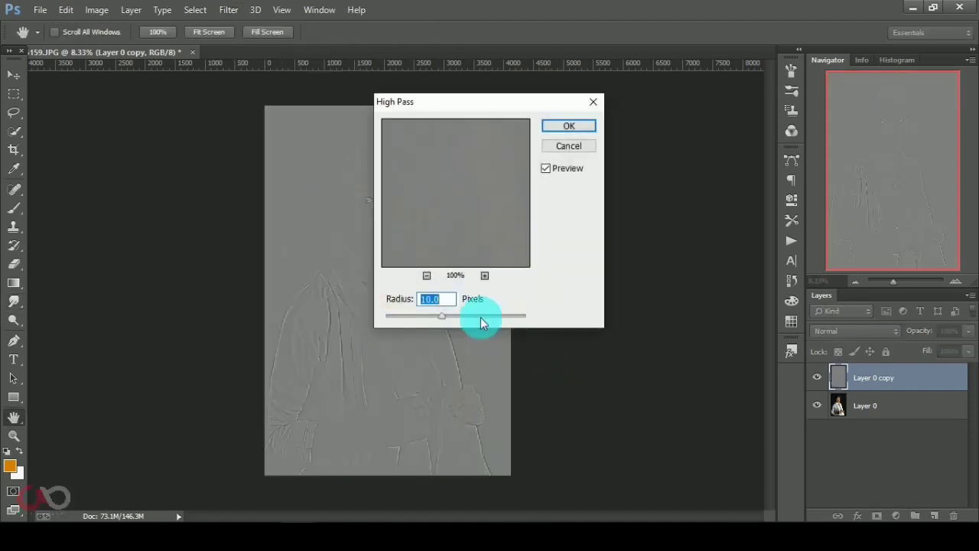
pyautogui.moveTo(425, 315); pyautogui.dragTo(405, 316)
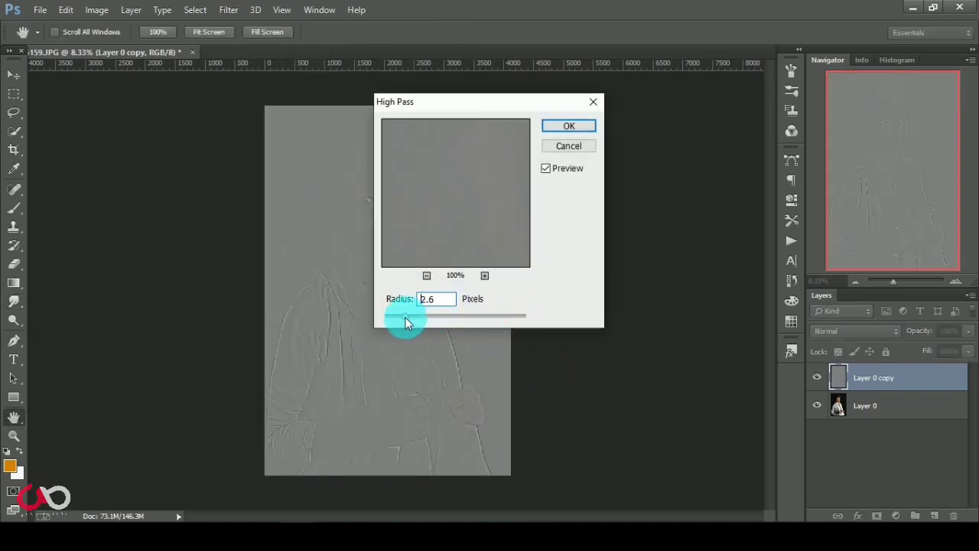
pyautogui.click(388, 305)
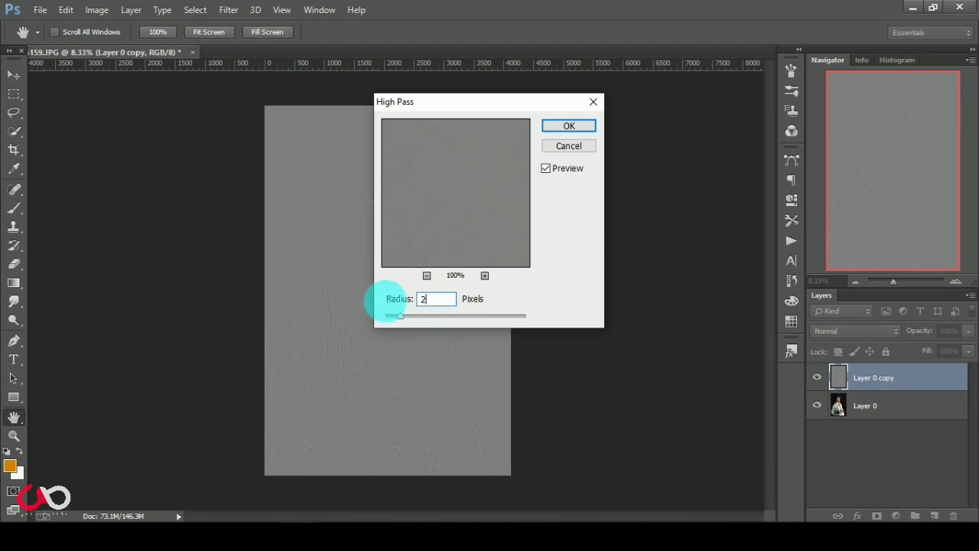
pyautogui.click(568, 125)
# Set the layer blend mode to Overlay, then undo that change.
pyautogui.click(846, 330)
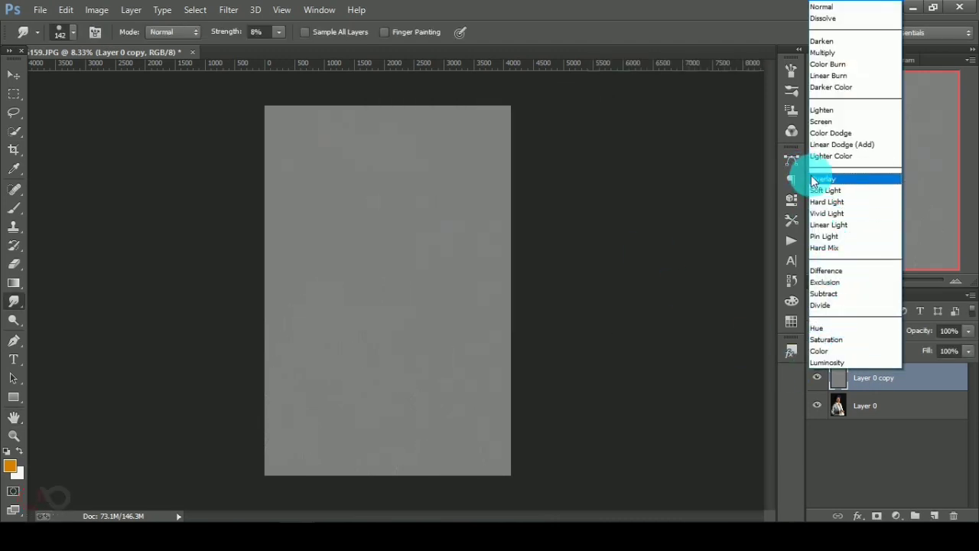
pyautogui.click(813, 179)
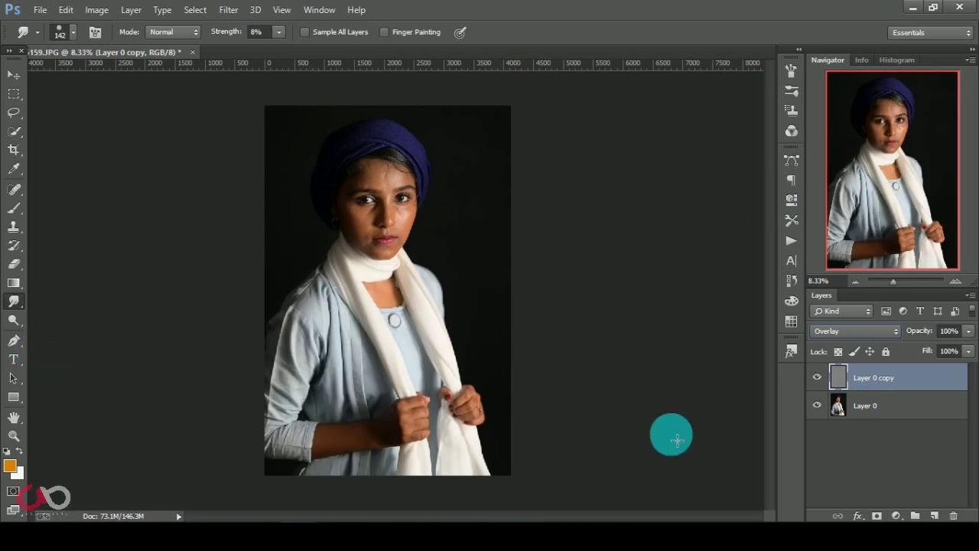
pyautogui.hotkey('ctrl', 'alt', 'z')
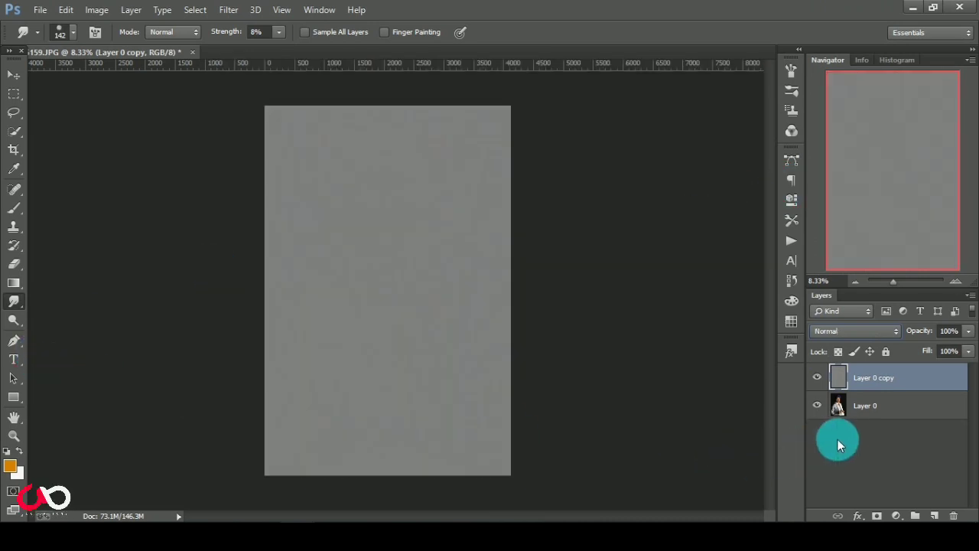
# Undo the High Pass, duplicate to Layer 0 copy 2, apply 2 px High Pass in Overlay.
pyautogui.hotkey('ctrl', 'alt', 'z')
pyautogui.hotkey('ctrl', 'j')
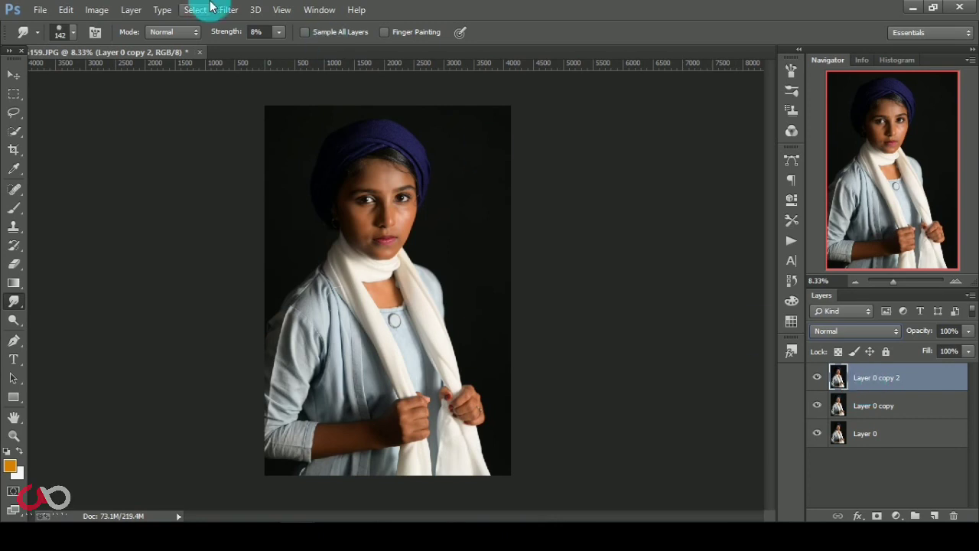
pyautogui.click(229, 10)
pyautogui.moveTo(239, 331)
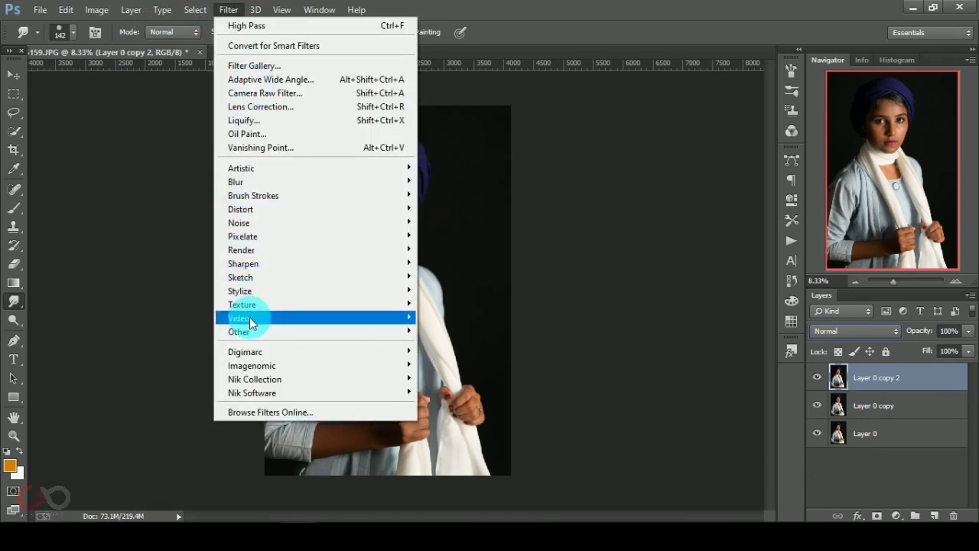
pyautogui.click(449, 344)
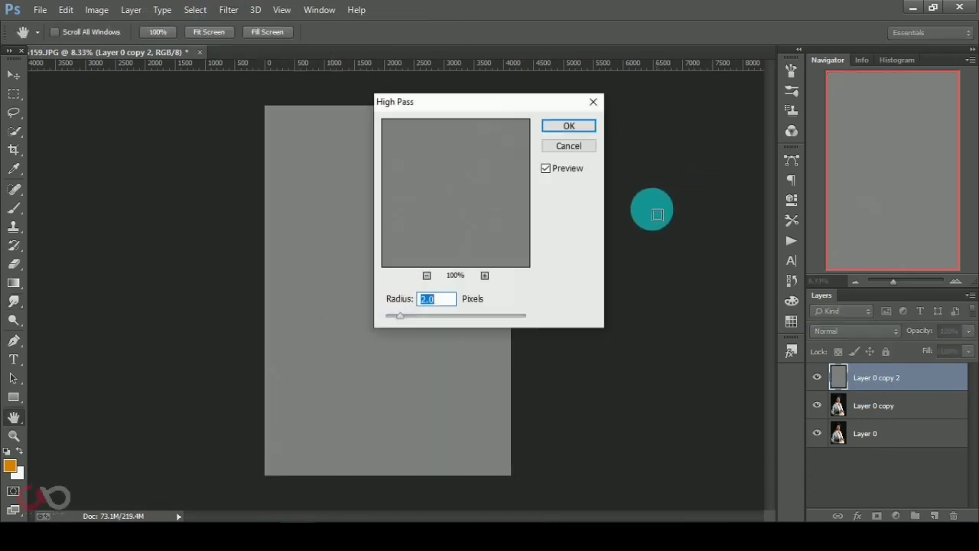
pyautogui.click(570, 127)
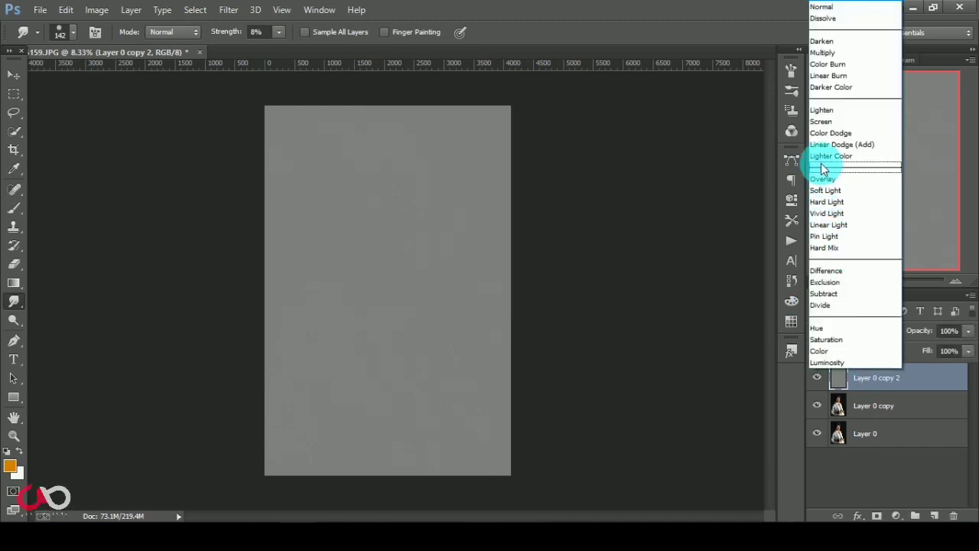
pyautogui.click(861, 332)
pyautogui.click(830, 180)
pyautogui.scroll(1, 336, 195)
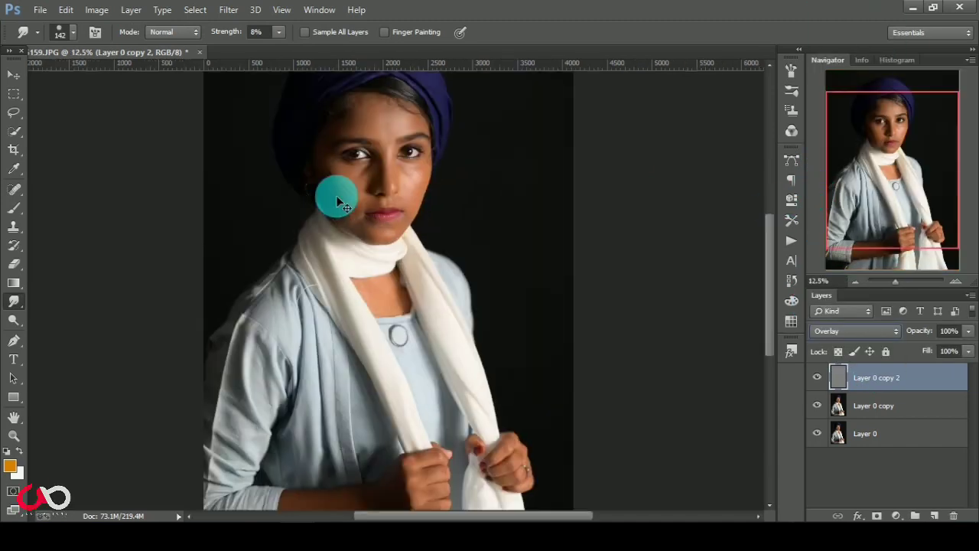
pyautogui.scroll(3, 337, 199)
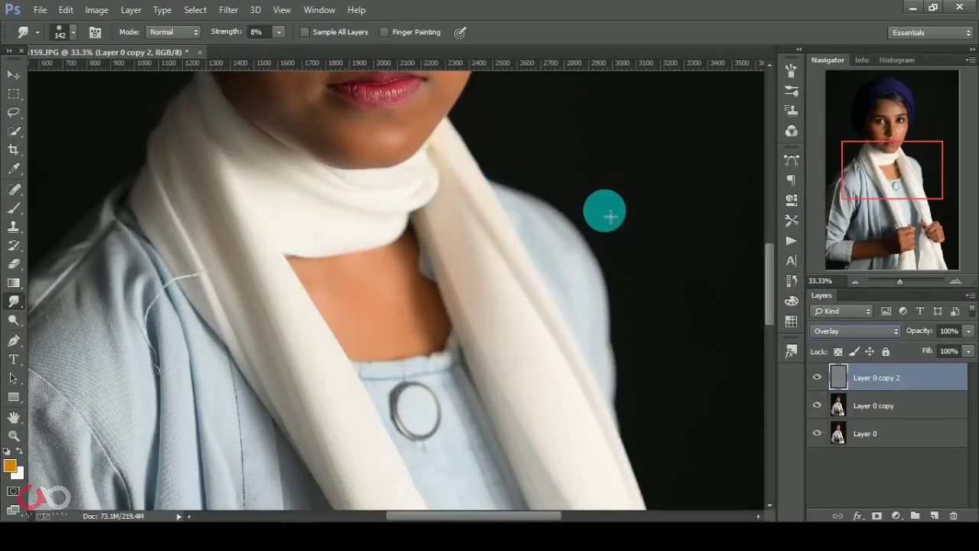
pyautogui.scroll(5, 772, 311)
pyautogui.scroll(2, 764, 266)
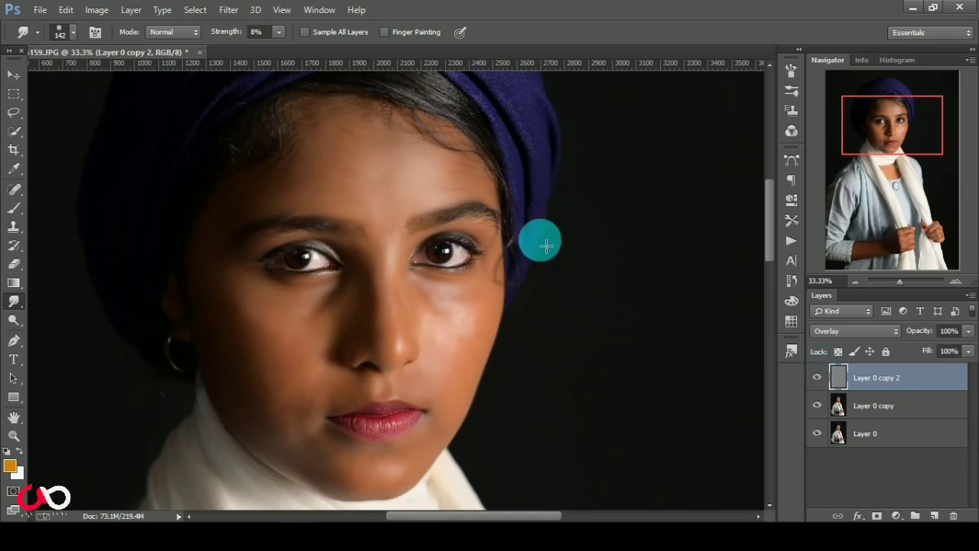
pyautogui.scroll(5, 543, 237)
pyautogui.click(818, 378)
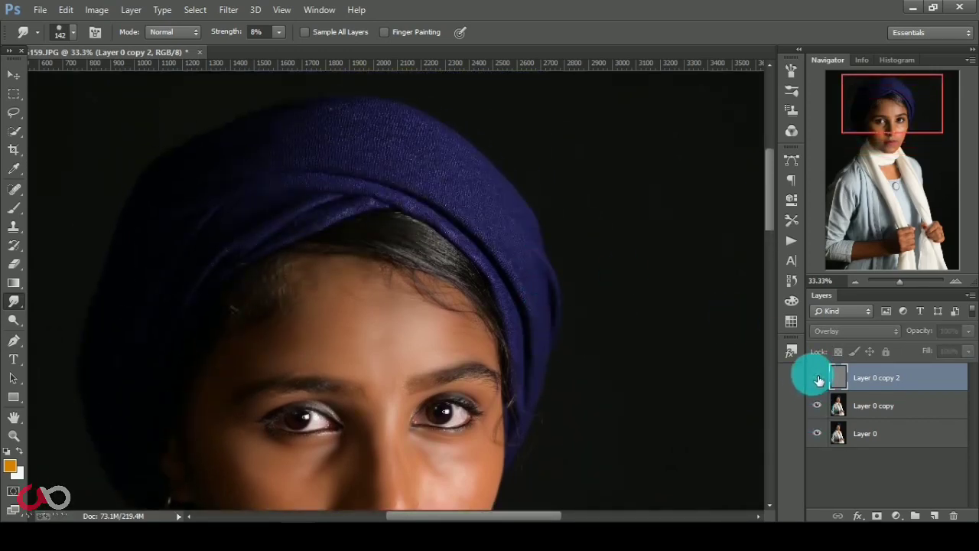
pyautogui.scroll(-3, 643, 383)
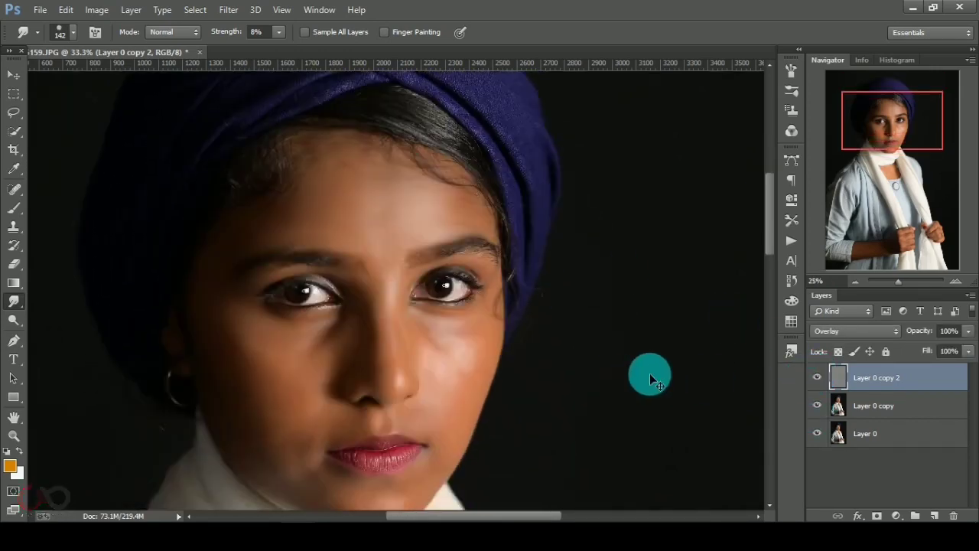
pyautogui.hotkey('ctrl', '-')
pyautogui.hotkey('ctrl', '-')
pyautogui.hotkey('ctrl', '-')
pyautogui.hotkey('ctrl', '-')
pyautogui.click(879, 413)
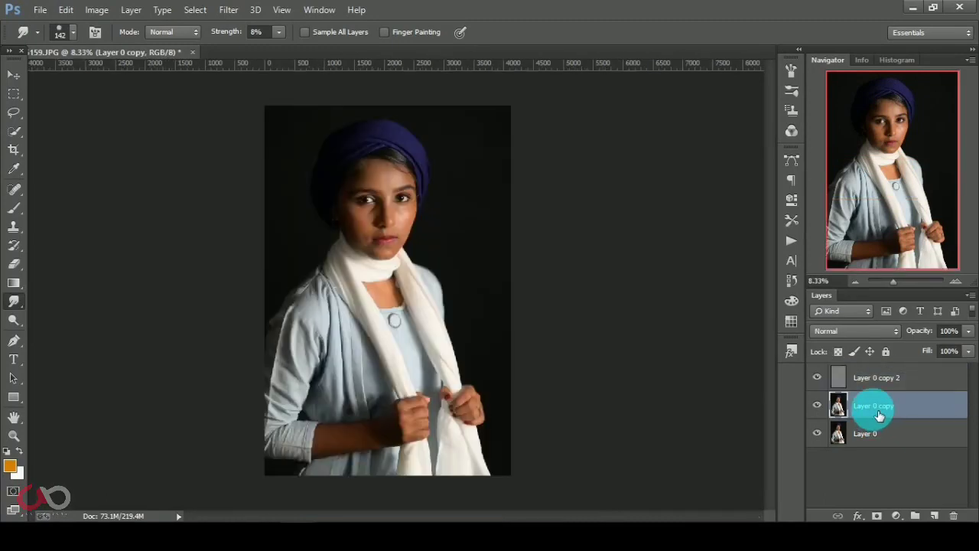
# In Camera Raw, set Vibrance +65 and HSL luminance Reds +48, Oranges +37.
pyautogui.click(228, 9)
pyautogui.click(257, 93)
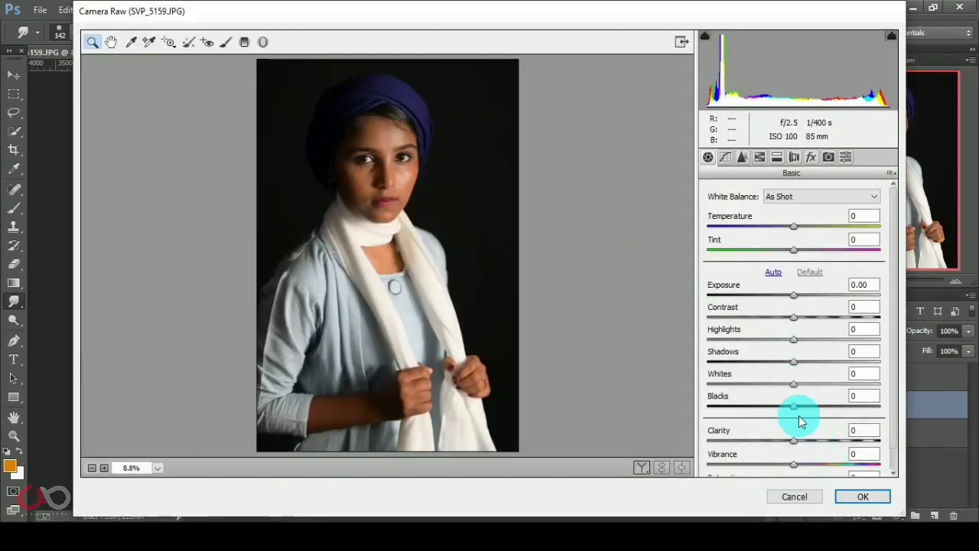
pyautogui.moveTo(796, 441); pyautogui.dragTo(851, 439)
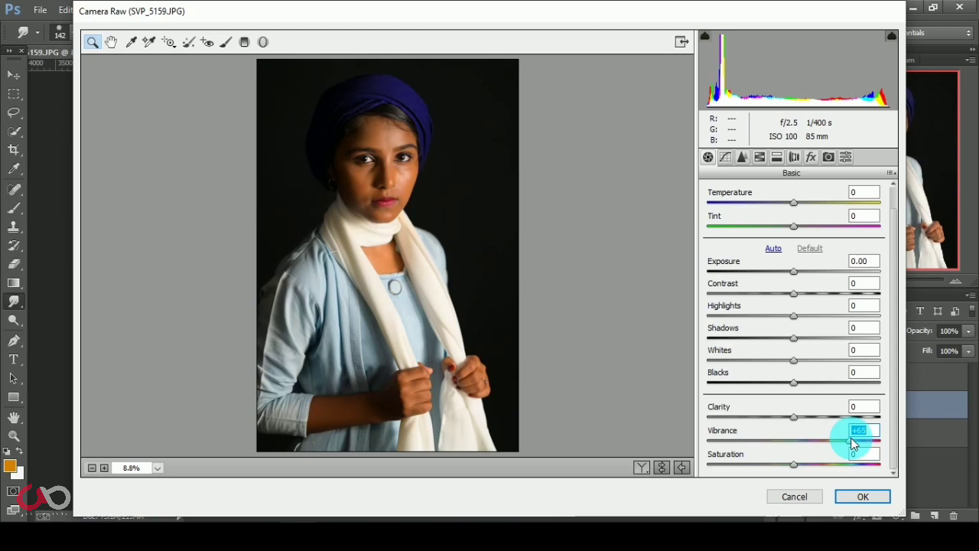
pyautogui.click(761, 159)
pyautogui.moveTo(812, 284); pyautogui.dragTo(824, 285)
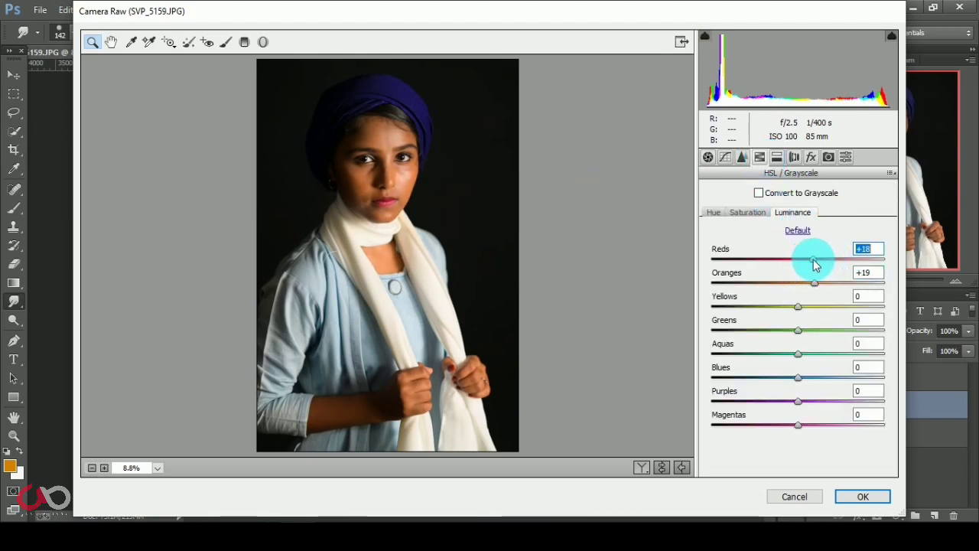
pyautogui.click(748, 213)
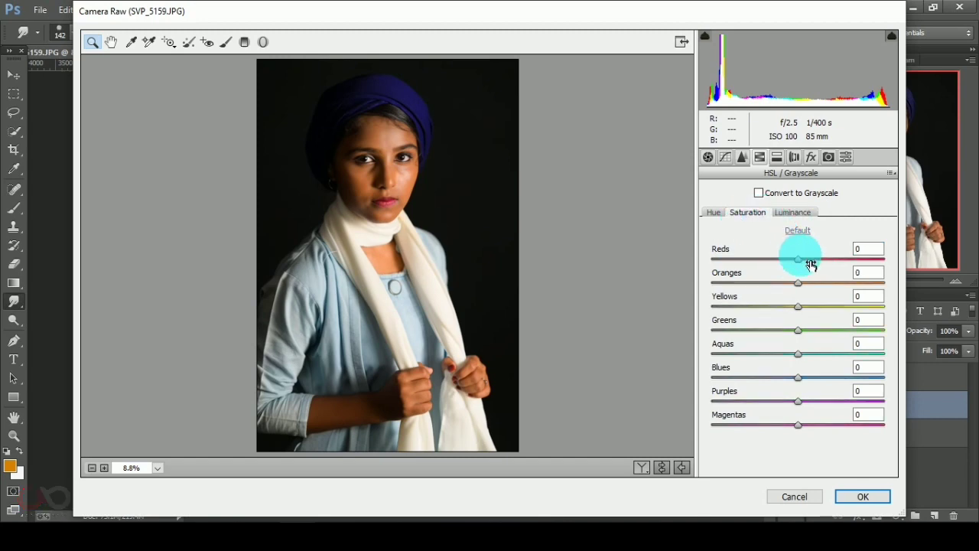
pyautogui.click(793, 213)
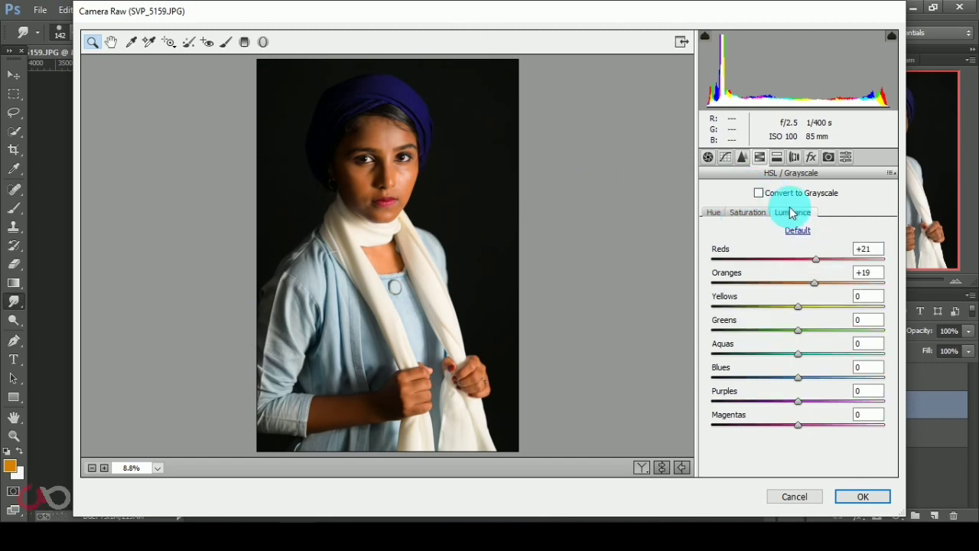
pyautogui.moveTo(821, 260)
pyautogui.mouseDown()
pyautogui.moveTo(839, 260)
pyautogui.moveTo(845, 287)
pyautogui.mouseUp()
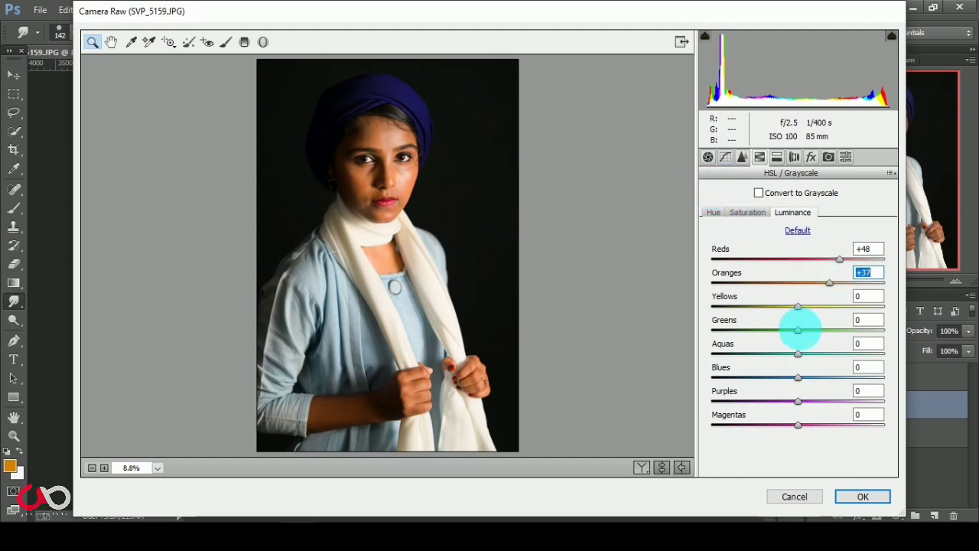
# Boost blue saturation, set Clarity +13 and Blacks -19, and apply the grade.
pyautogui.click(747, 212)
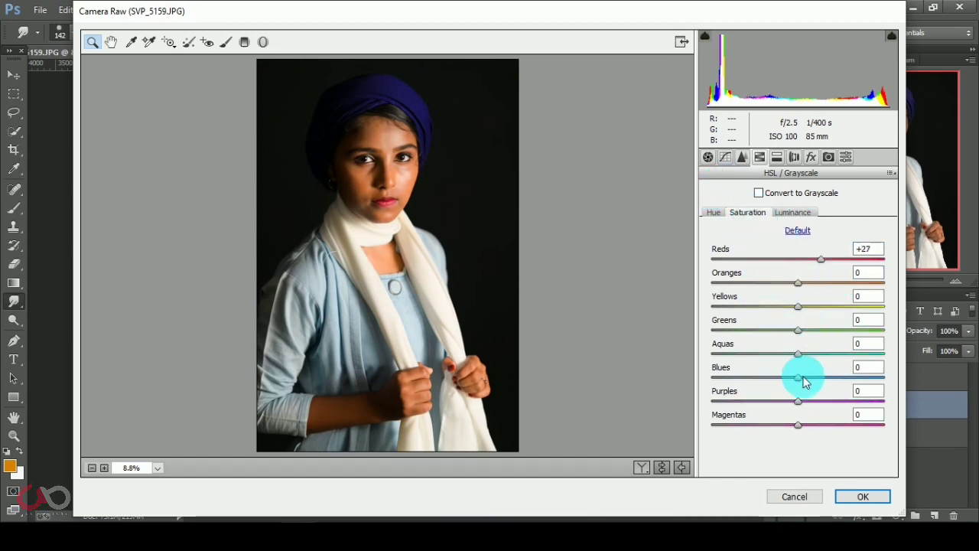
pyautogui.moveTo(799, 377)
pyautogui.mouseDown()
pyautogui.moveTo(863, 385)
pyautogui.moveTo(853, 377)
pyautogui.mouseUp()
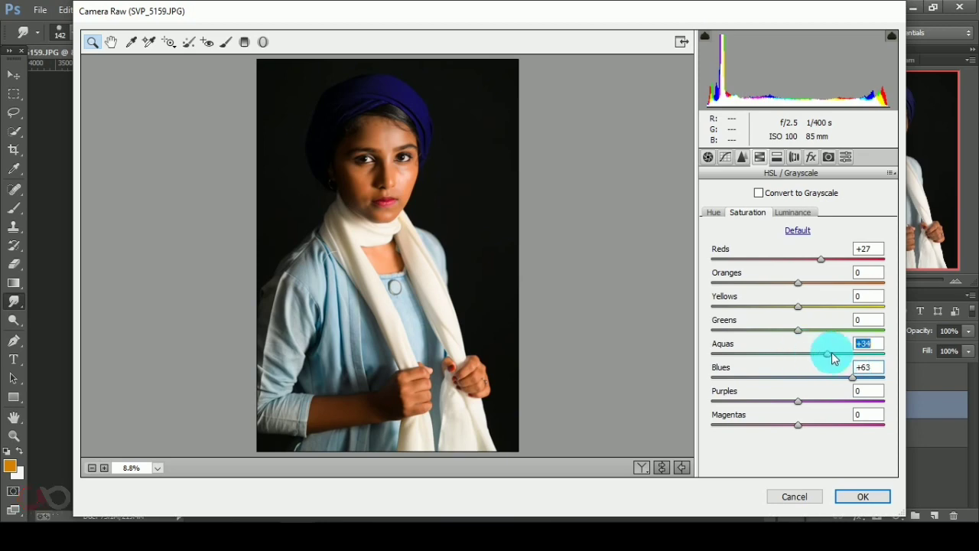
pyautogui.click(708, 157)
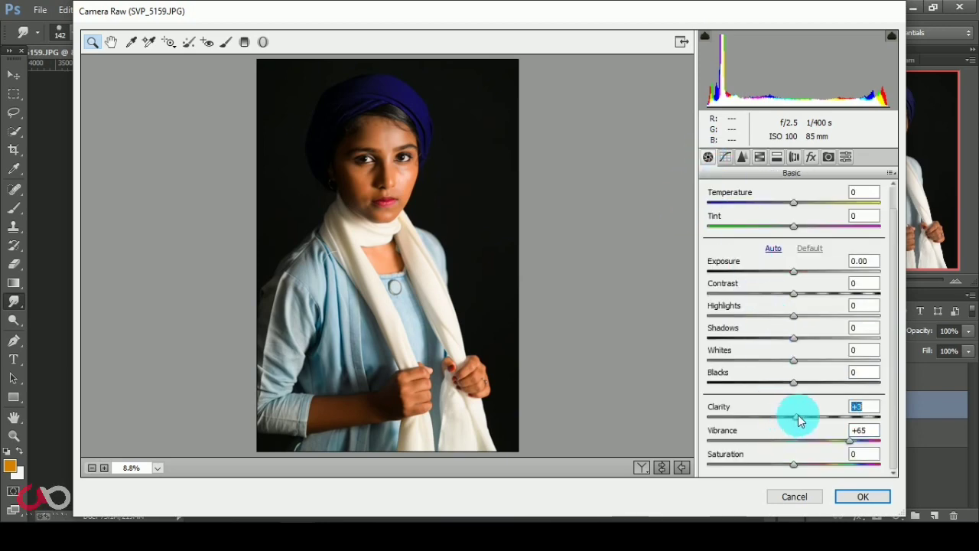
pyautogui.moveTo(798, 420); pyautogui.dragTo(805, 417)
pyautogui.moveTo(793, 383)
pyautogui.mouseDown()
pyautogui.moveTo(774, 385)
pyautogui.moveTo(784, 385)
pyautogui.mouseUp()
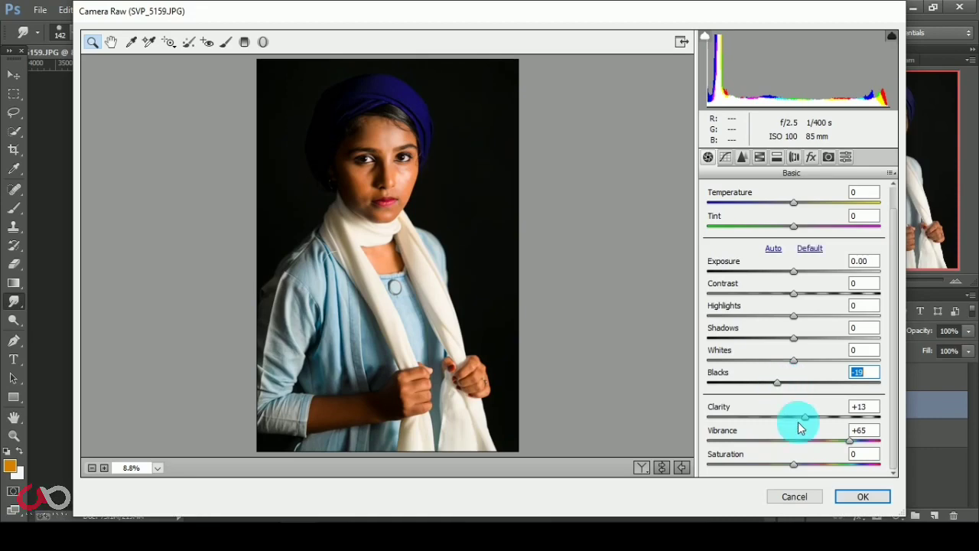
pyautogui.click(874, 499)
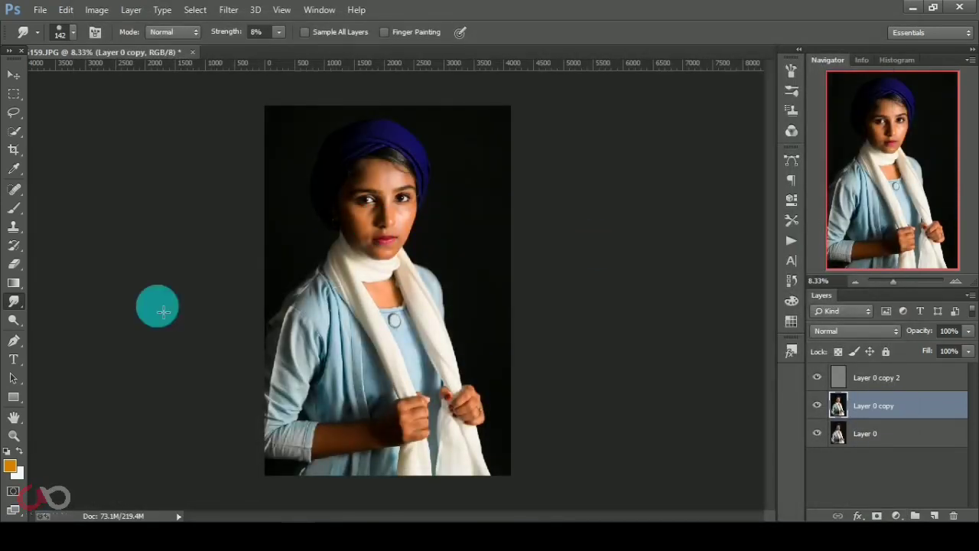
pyautogui.click(14, 435)
pyautogui.moveTo(264, 134); pyautogui.dragTo(455, 350)
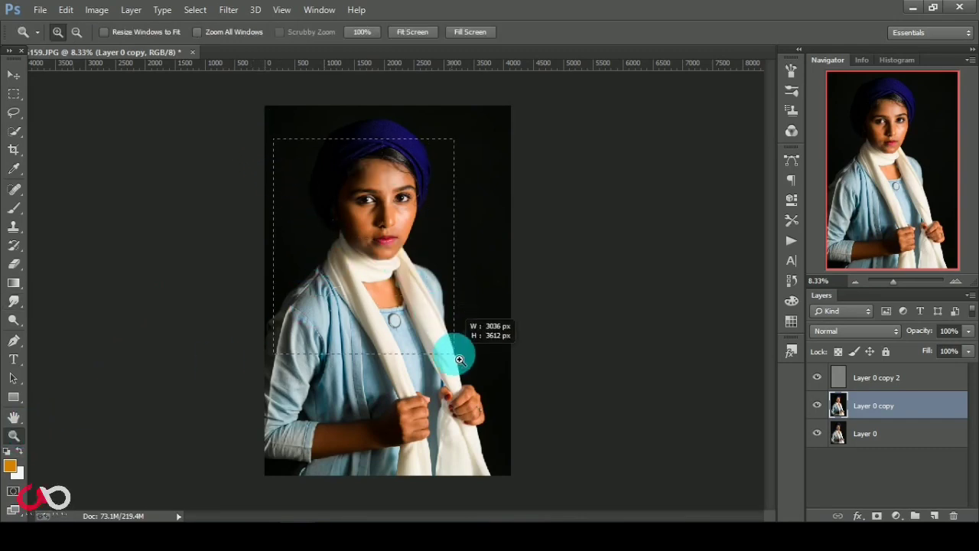
pyautogui.moveTo(288, 180); pyautogui.dragTo(518, 459)
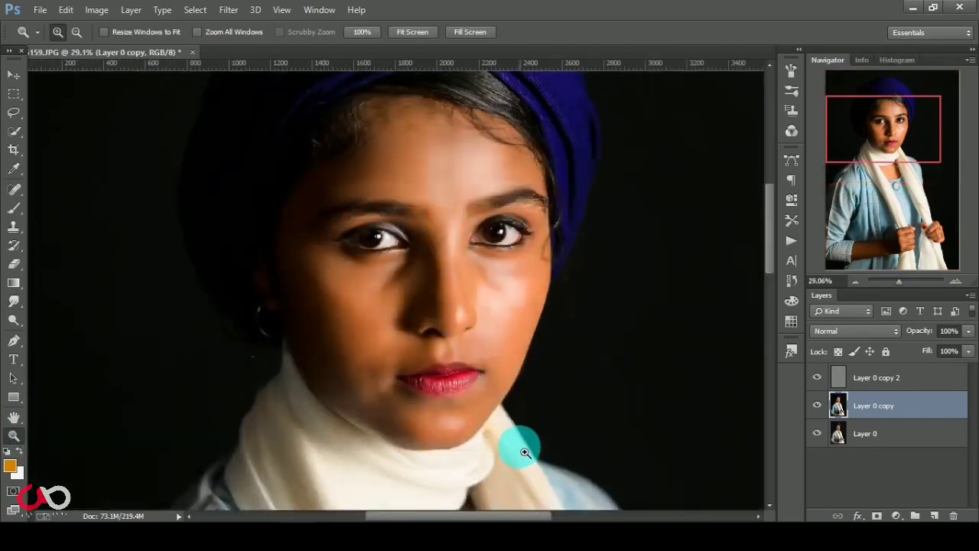
pyautogui.moveTo(306, 249); pyautogui.dragTo(459, 352)
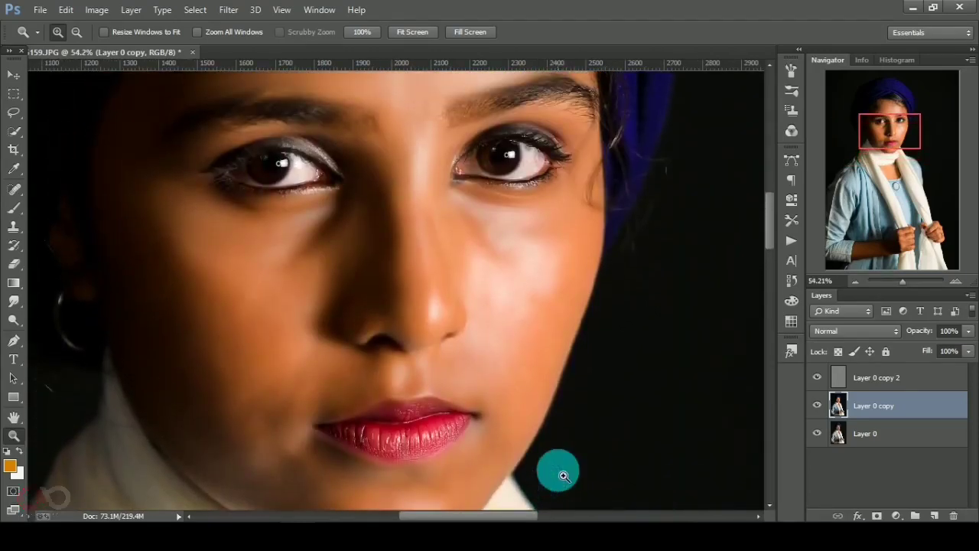
pyautogui.keyDown('alt'); pyautogui.click(554, 479); pyautogui.keyUp('alt')
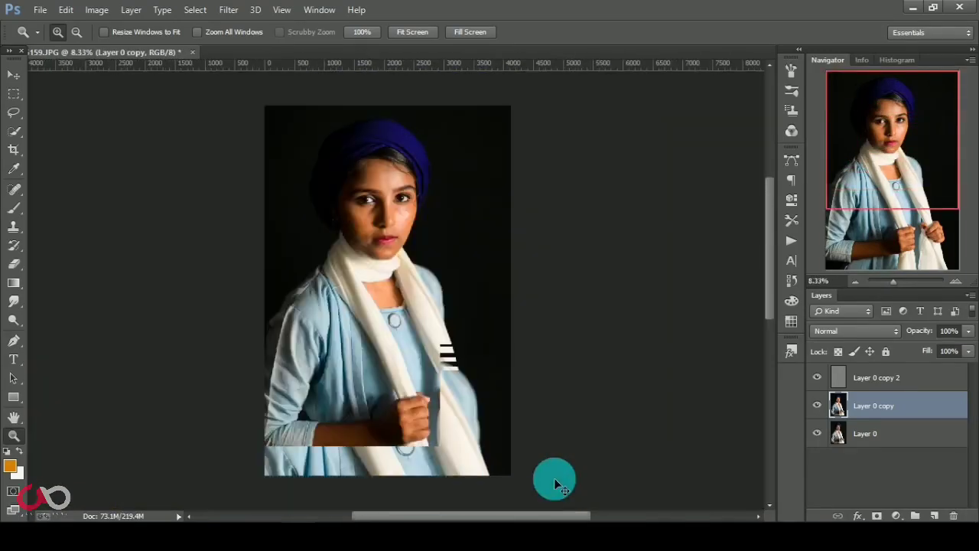